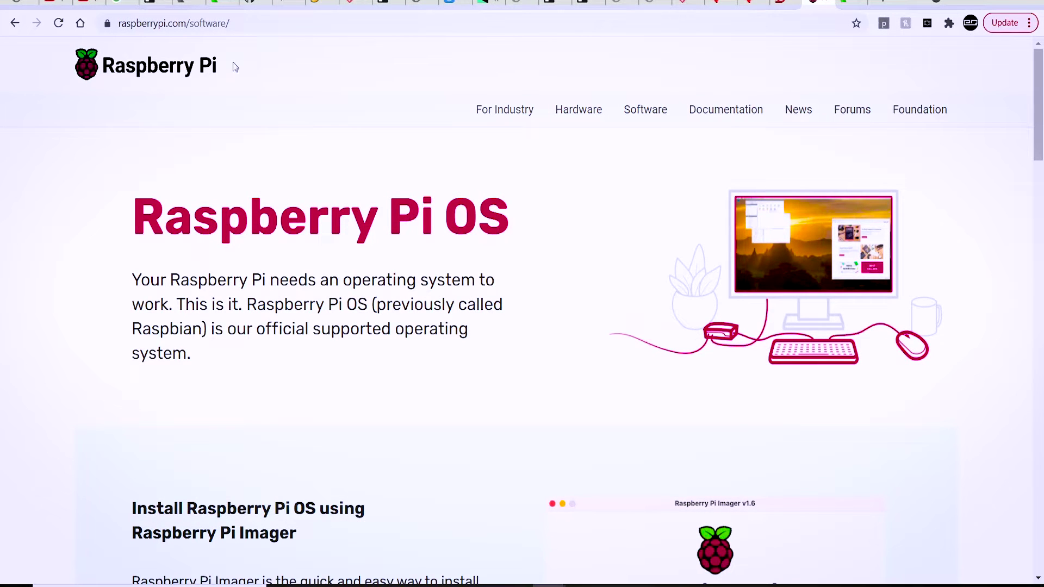
# Download Raspberry Pi Imager for Windows from the Raspberry Pi software page and launch it.
pyautogui.click(240, 25)
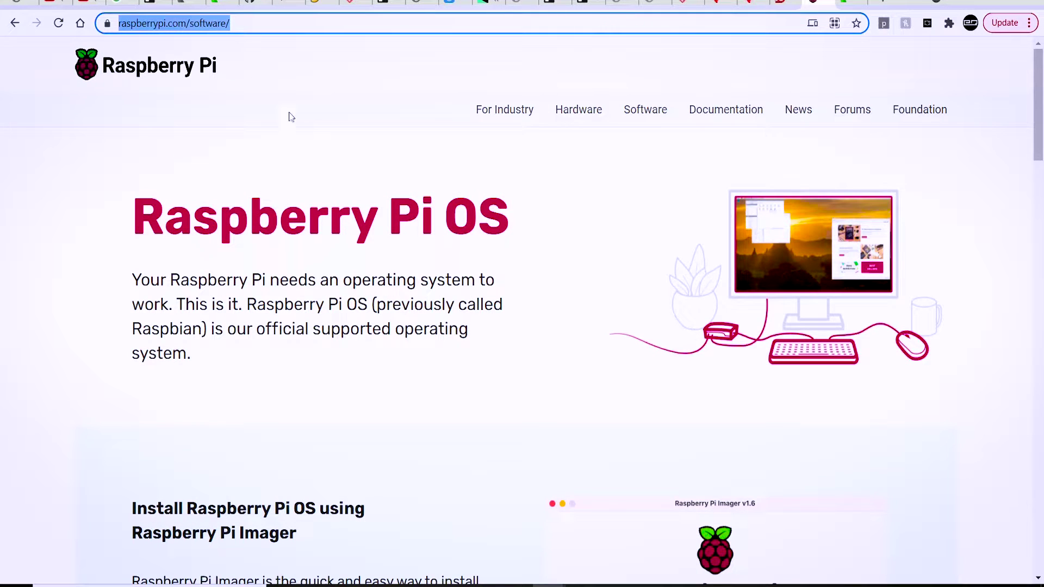
pyautogui.click(311, 159)
pyautogui.scroll(-5, 474, 233)
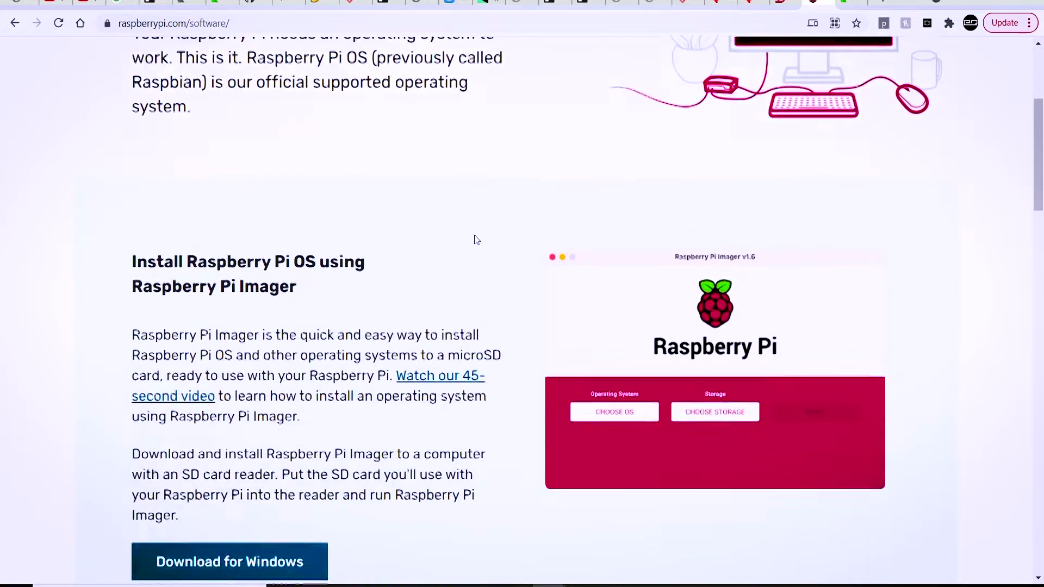
pyautogui.scroll(-2, 475, 239)
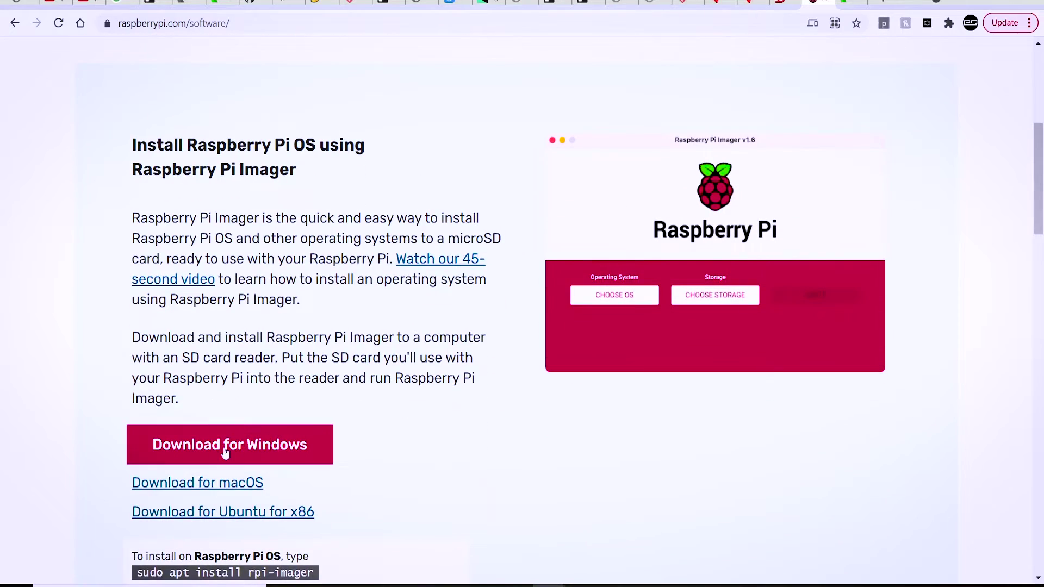
pyautogui.click(226, 453)
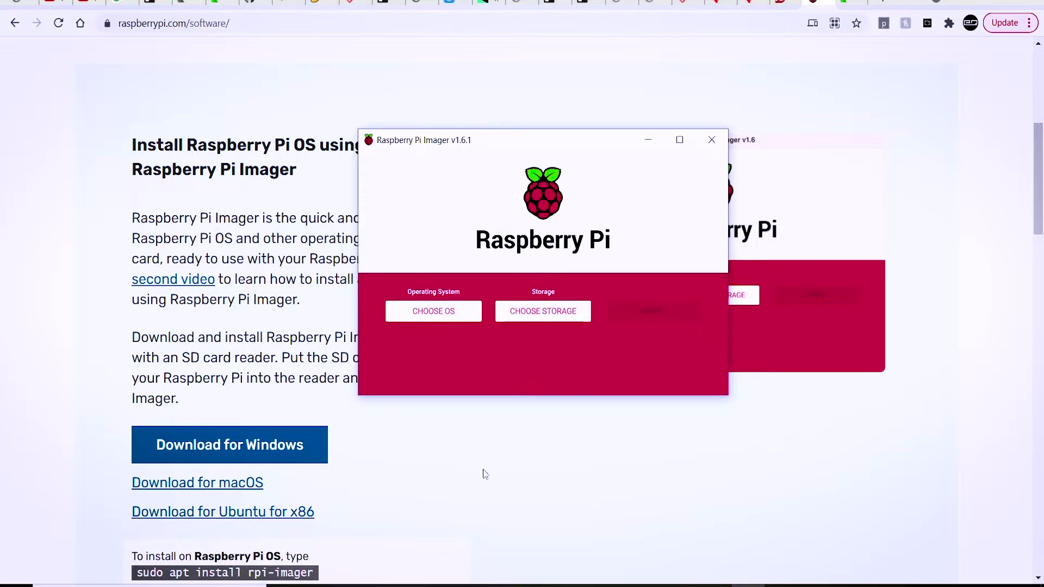
pyautogui.click(442, 321)
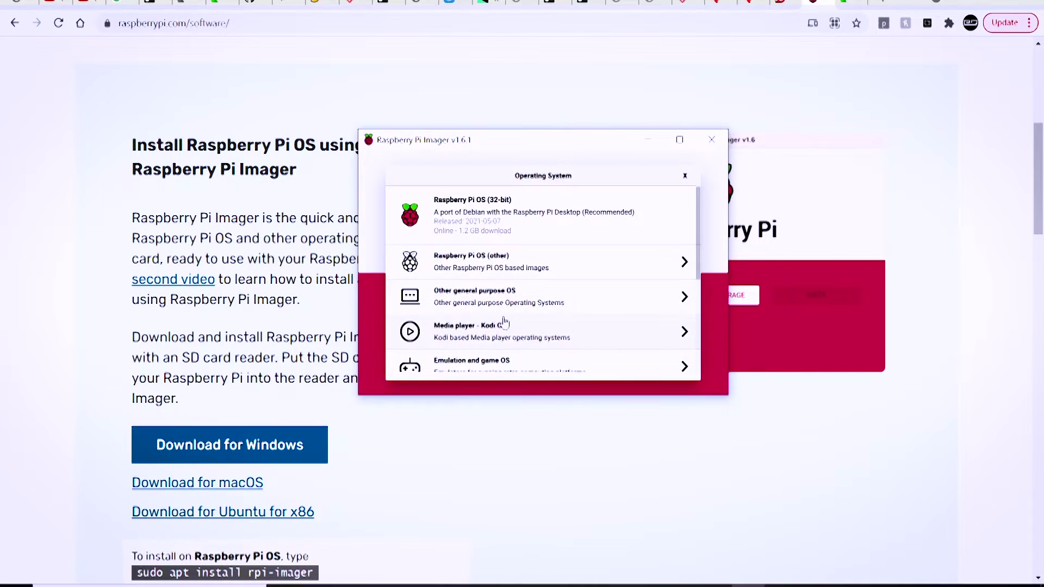
# Select OctoPi (stable) from Other specific purpose OS as the operating system.
pyautogui.scroll(-3, 522, 324)
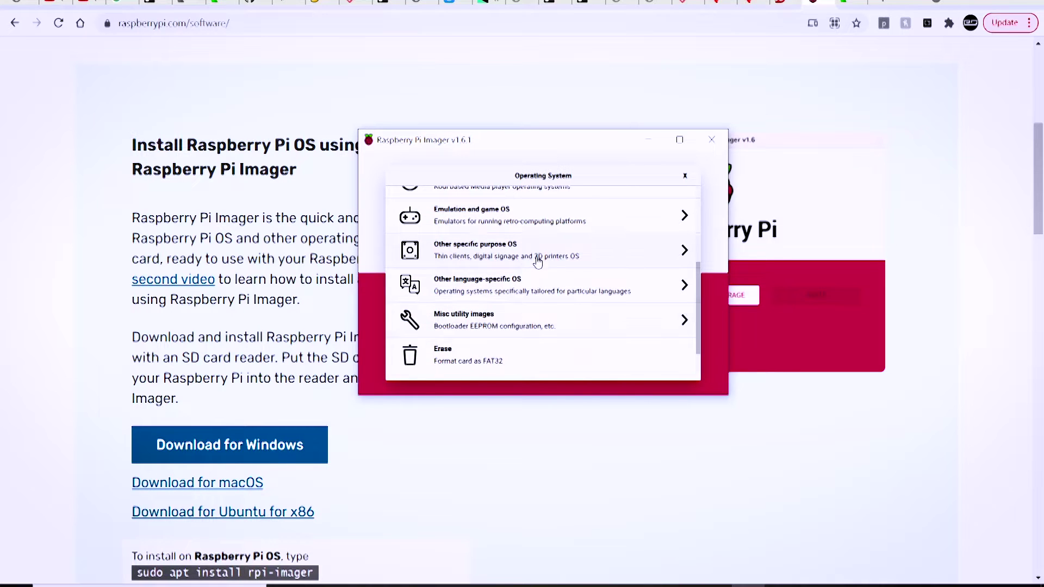
pyautogui.click(537, 261)
pyautogui.click(526, 248)
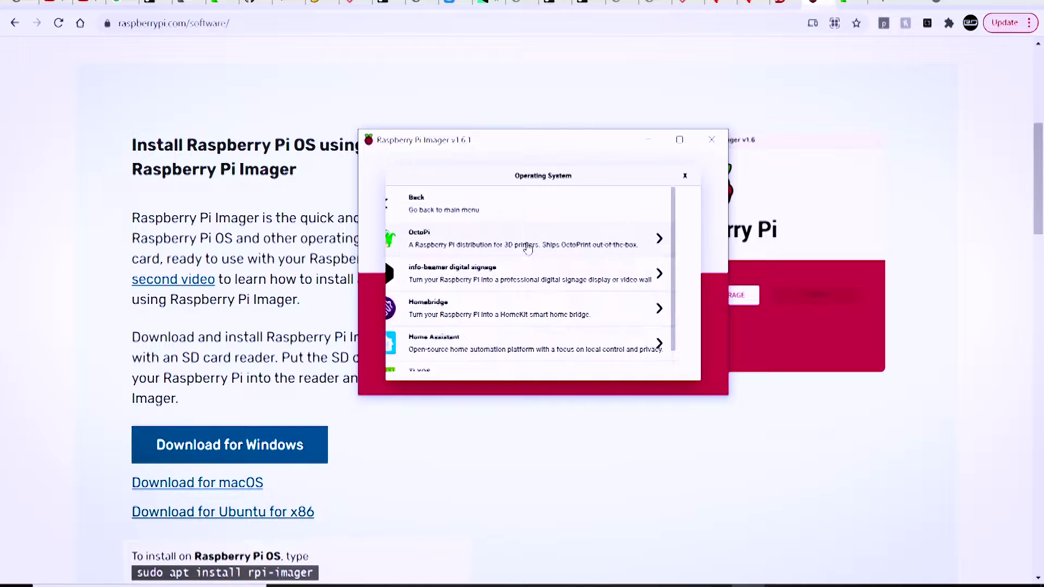
pyautogui.click(464, 250)
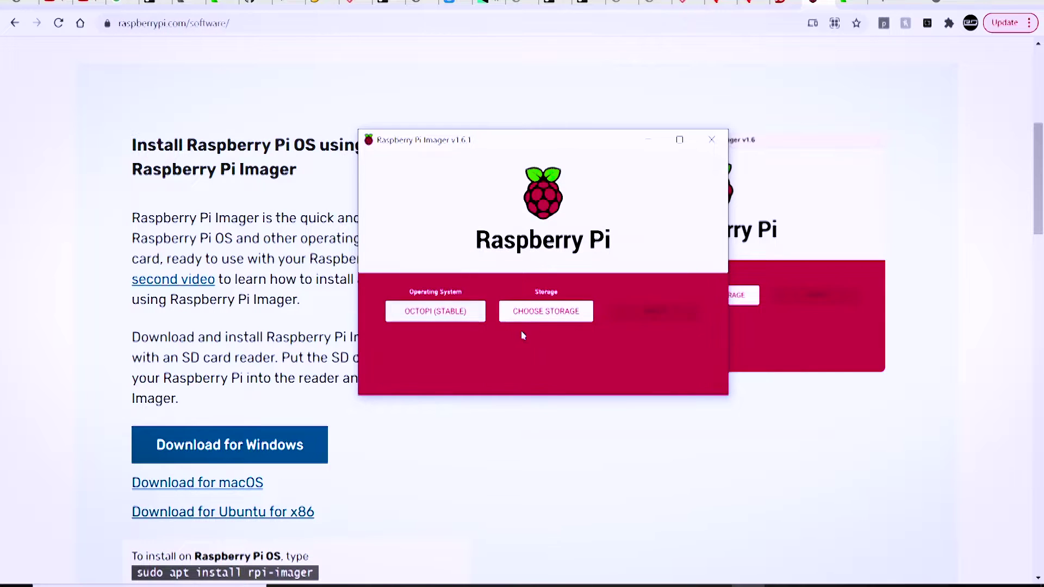
# Pick the 8 GB USB Mass Storage Device as the write target.
pyautogui.click(542, 317)
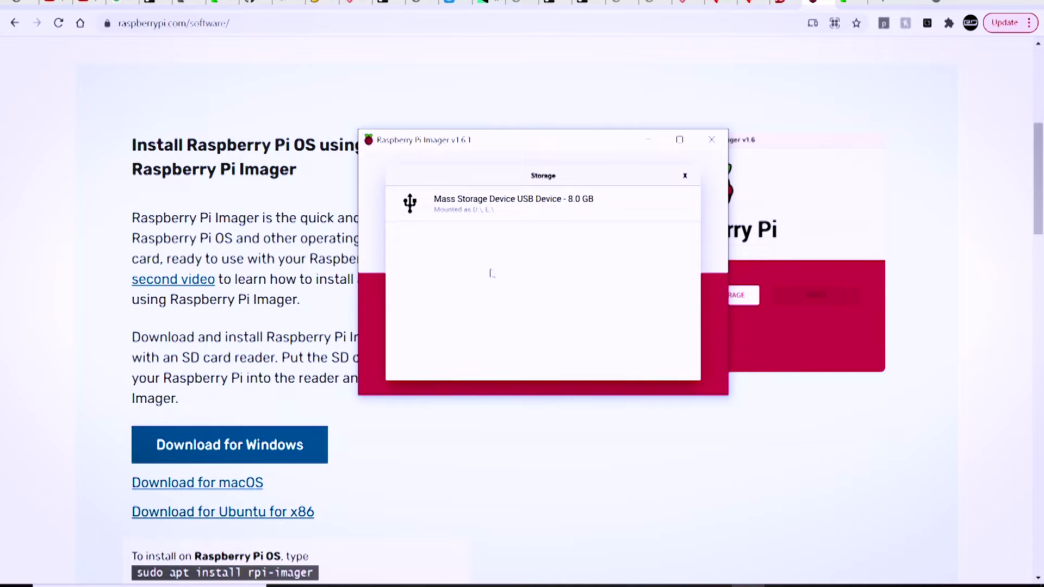
pyautogui.click(474, 217)
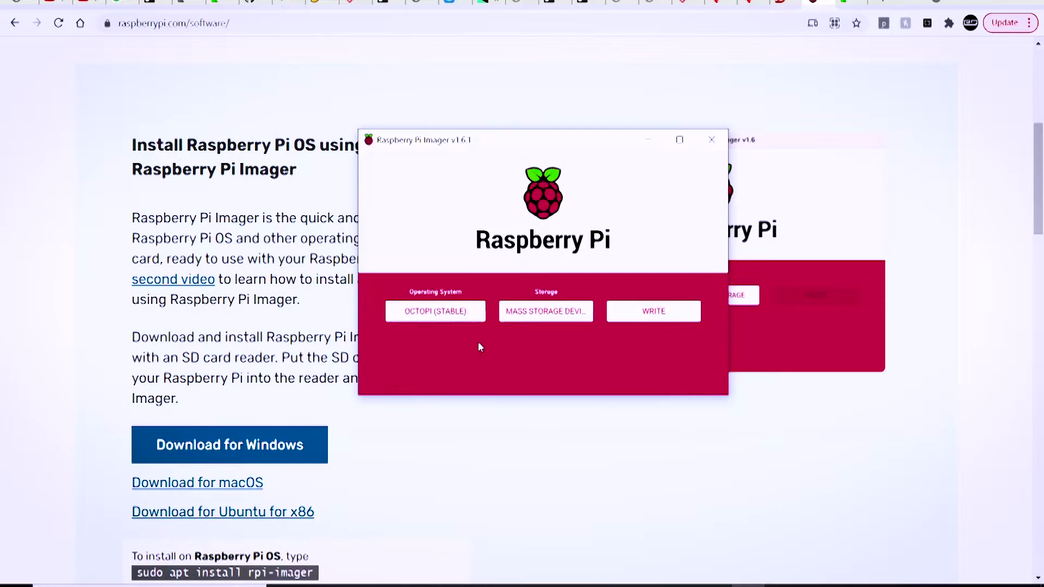
pyautogui.hotkey('ctrl', 'shift', 'x')
# Set the image's Wi-Fi country to CA in the advanced options.
pyautogui.click(533, 283)
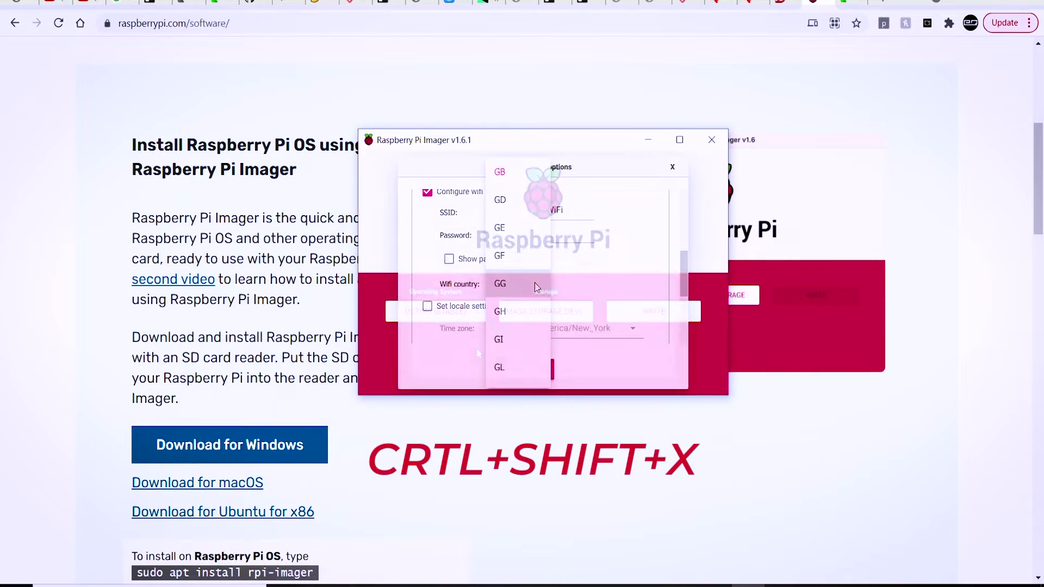
pyautogui.scroll(3, 534, 282)
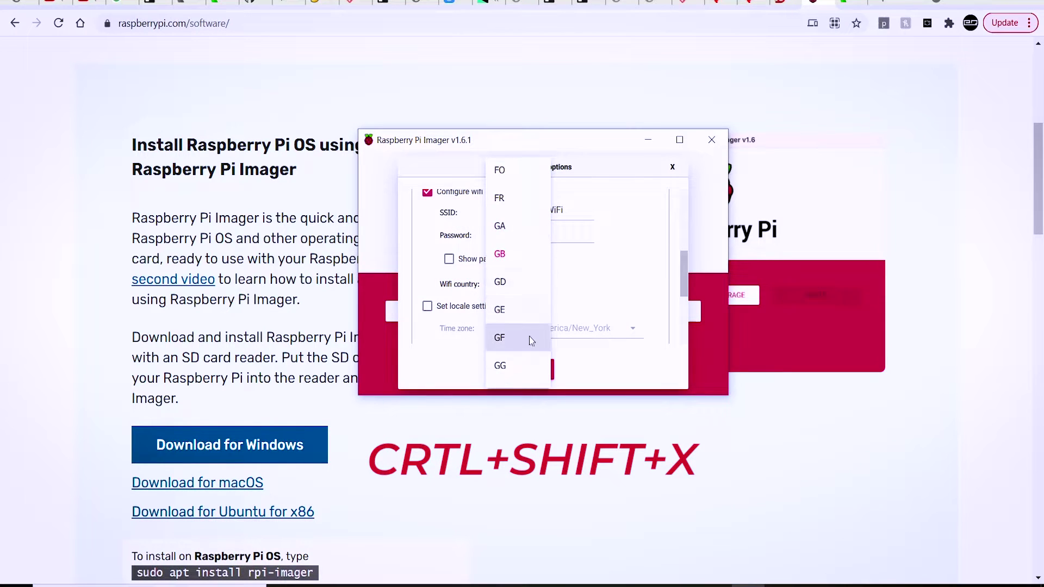
pyautogui.scroll(2, 530, 282)
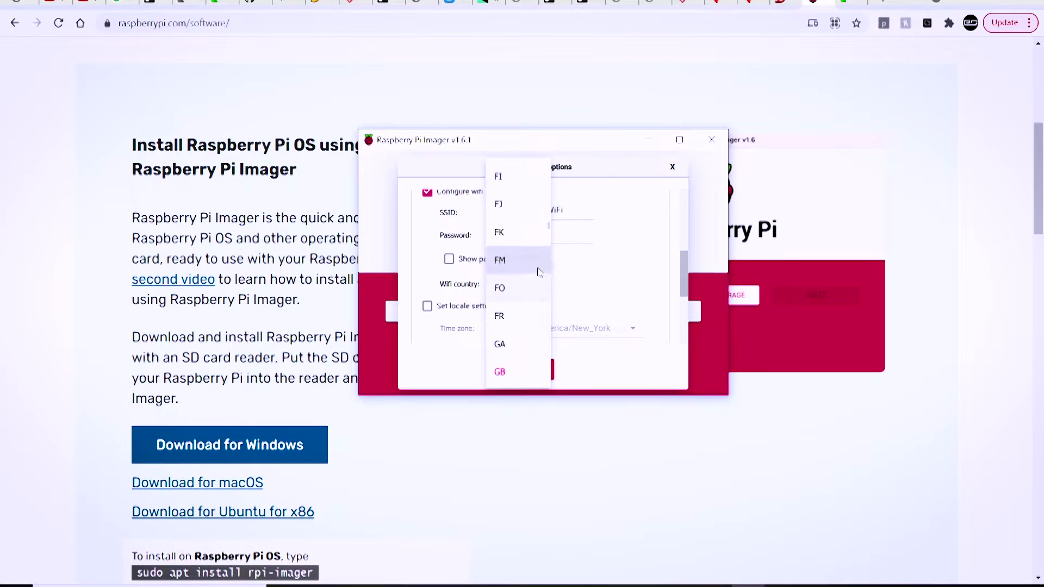
pyautogui.scroll(3, 539, 265)
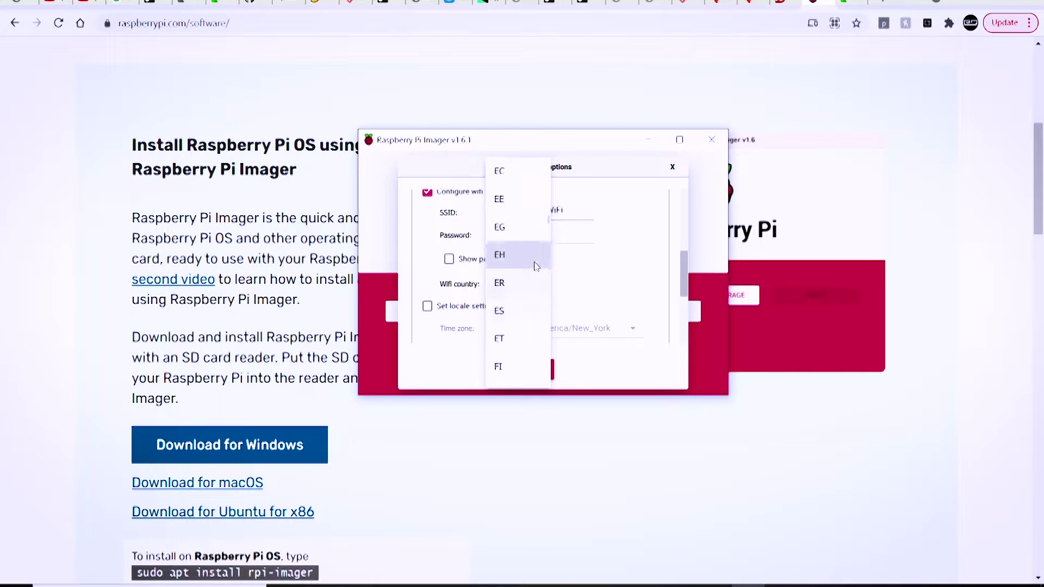
pyautogui.scroll(3, 534, 267)
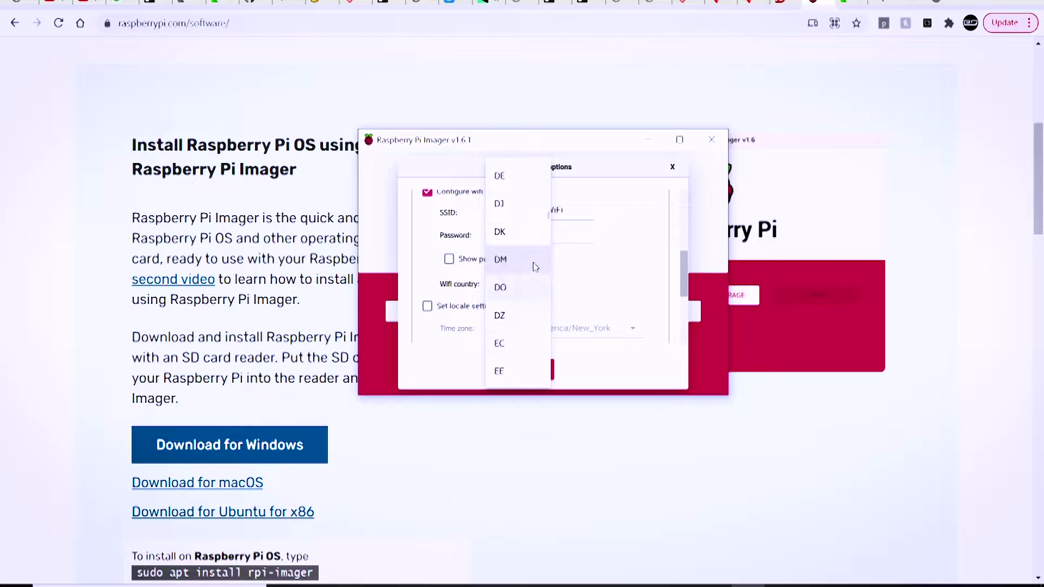
pyautogui.scroll(3, 534, 267)
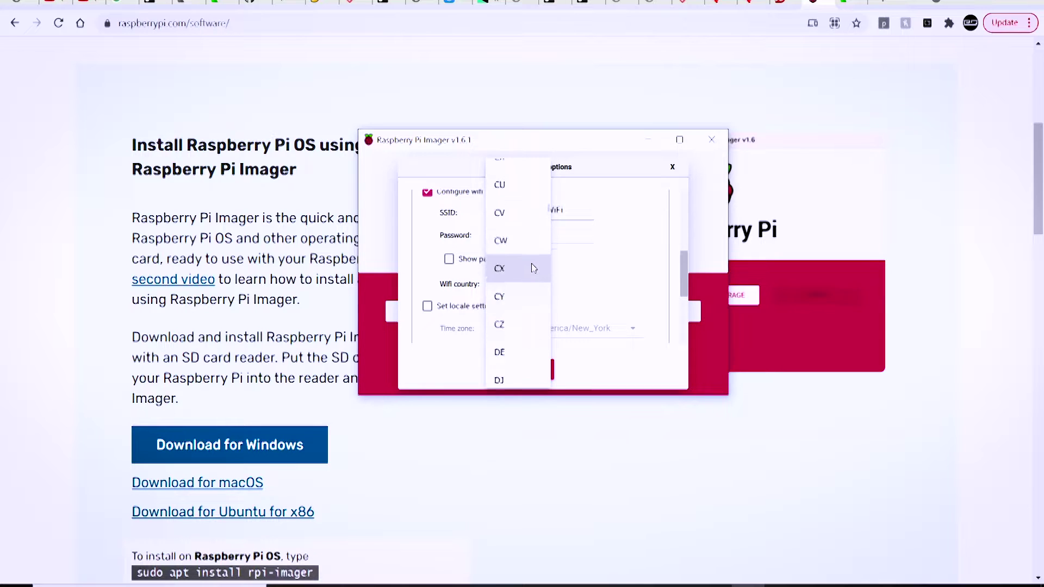
pyautogui.scroll(3, 533, 267)
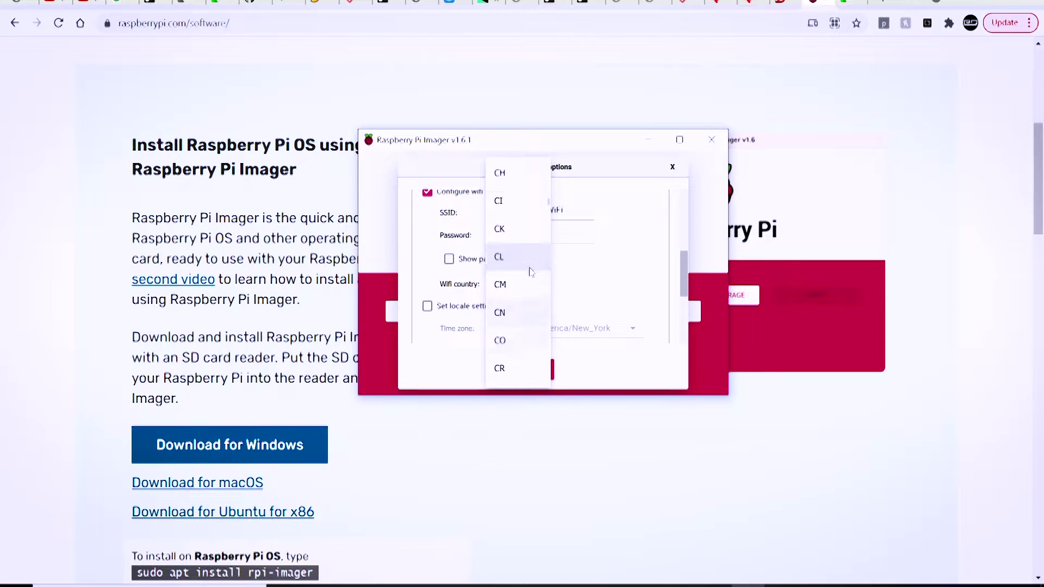
pyautogui.scroll(2, 530, 271)
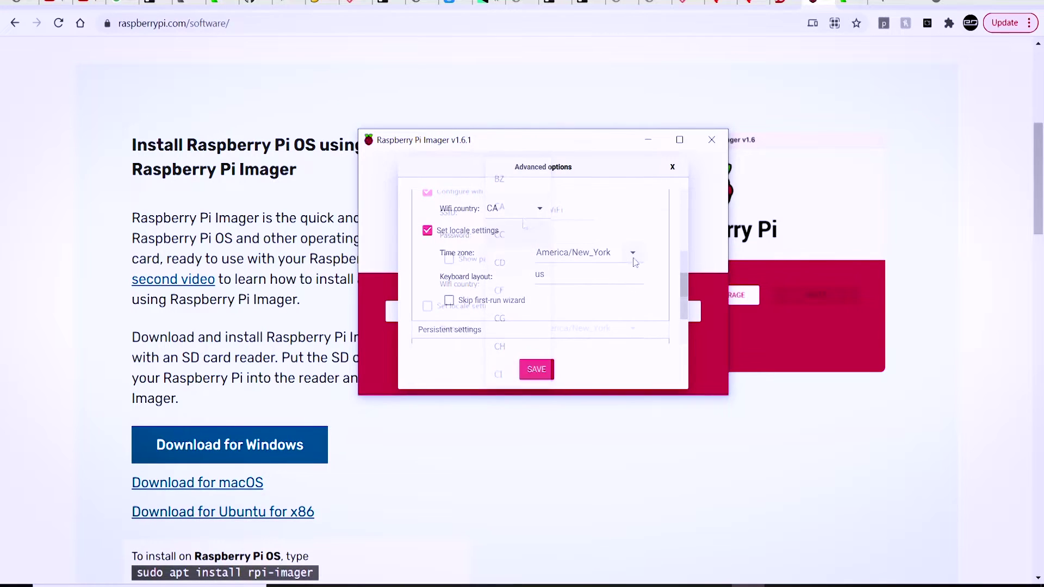
# Set the locale time zone to America/Toronto with us keyboard layout and save.
pyautogui.click(633, 255)
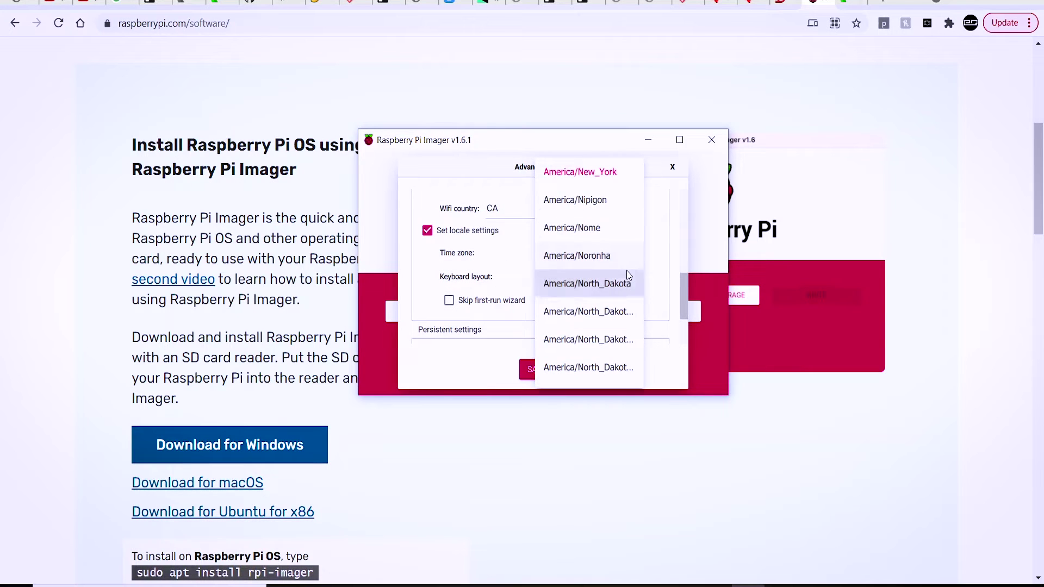
pyautogui.scroll(-5, 617, 305)
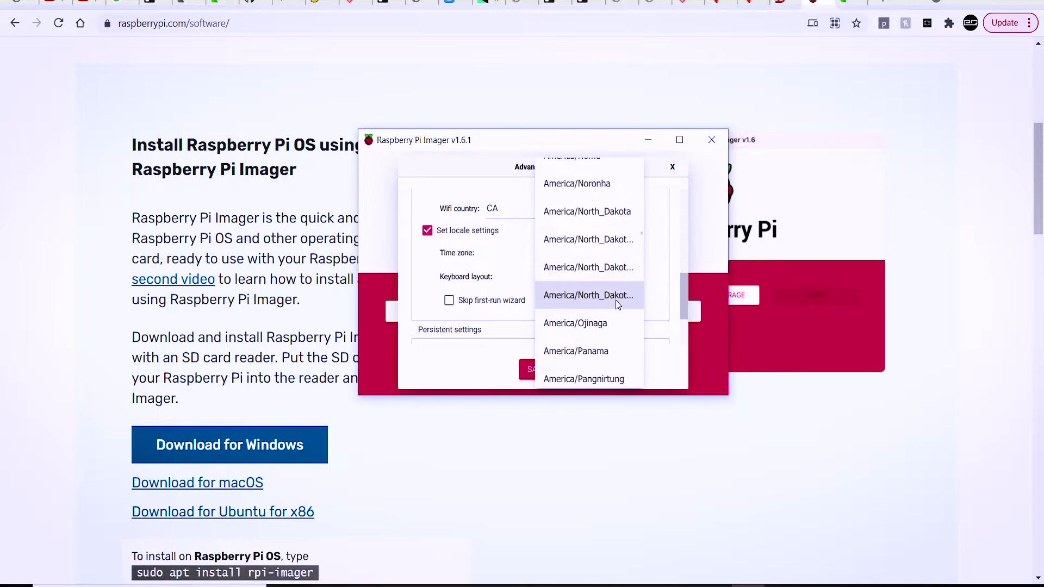
pyautogui.scroll(-4, 617, 304)
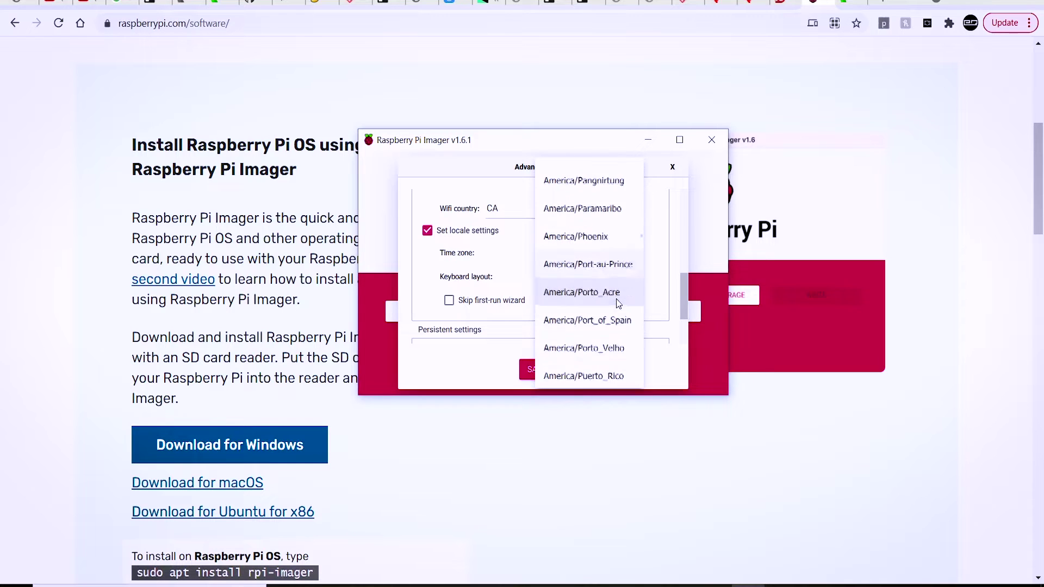
pyautogui.scroll(-4, 618, 301)
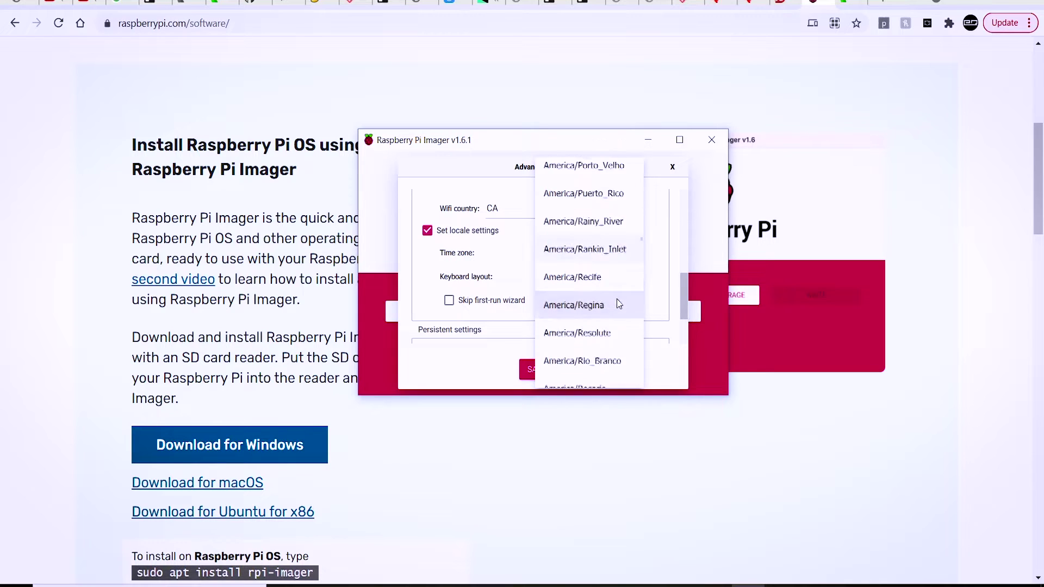
pyautogui.scroll(-1, 617, 303)
pyautogui.click(681, 306)
pyautogui.scroll(1, 683, 303)
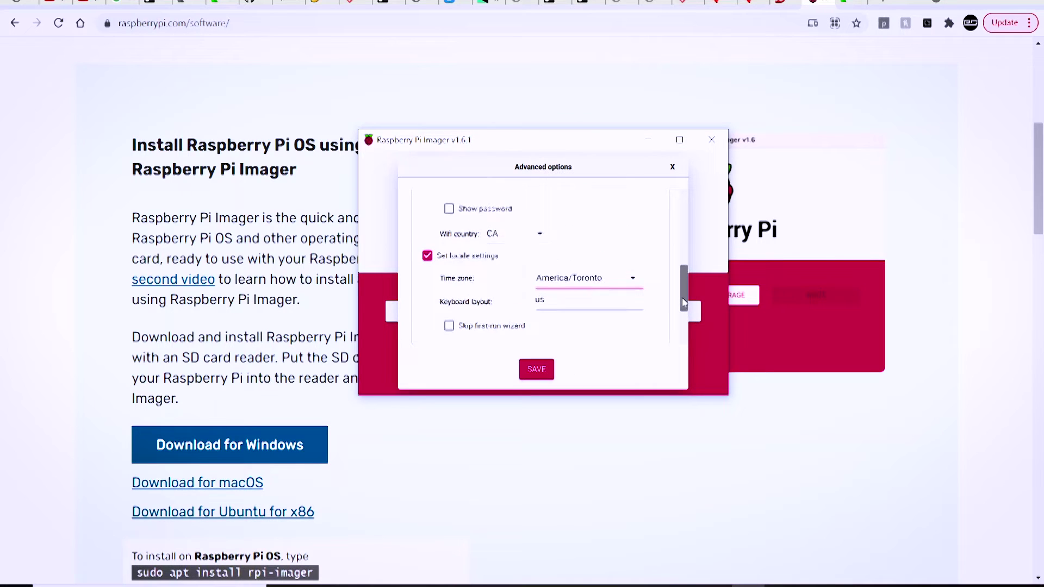
pyautogui.click(536, 370)
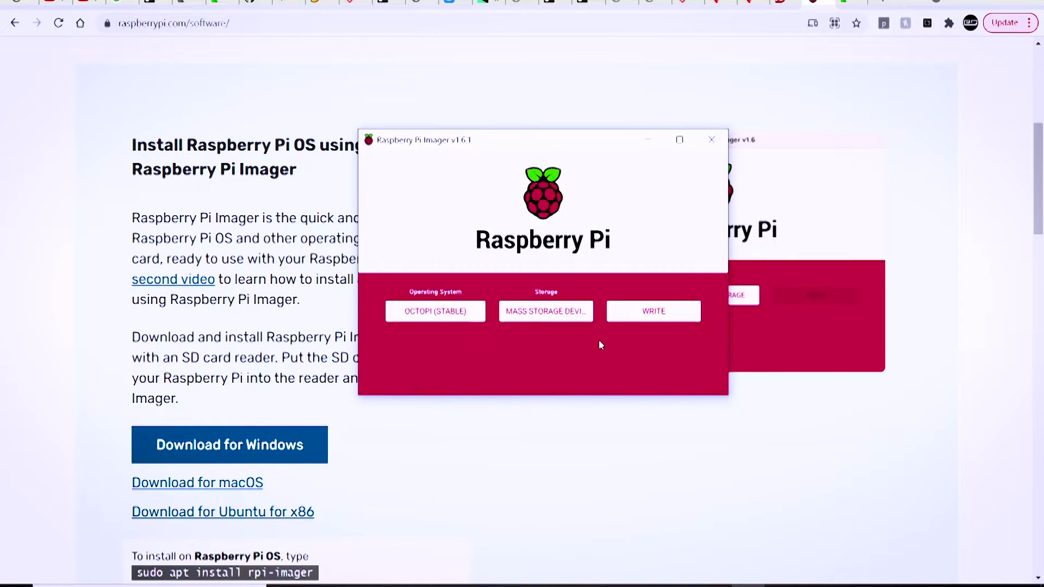
# Write OctoPi to the USB drive, confirming that the drive will be erased.
pyautogui.click(648, 318)
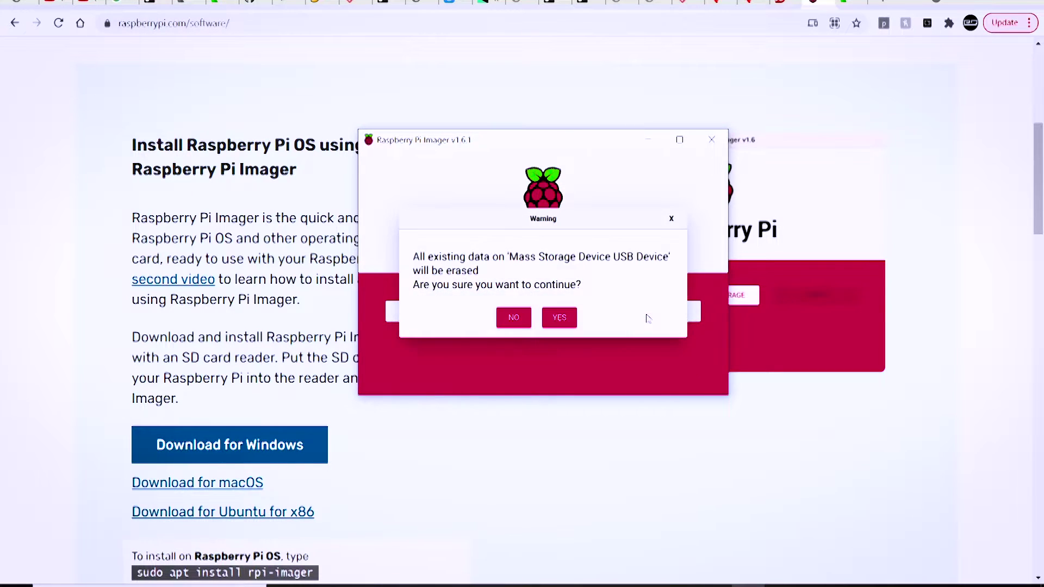
pyautogui.click(560, 318)
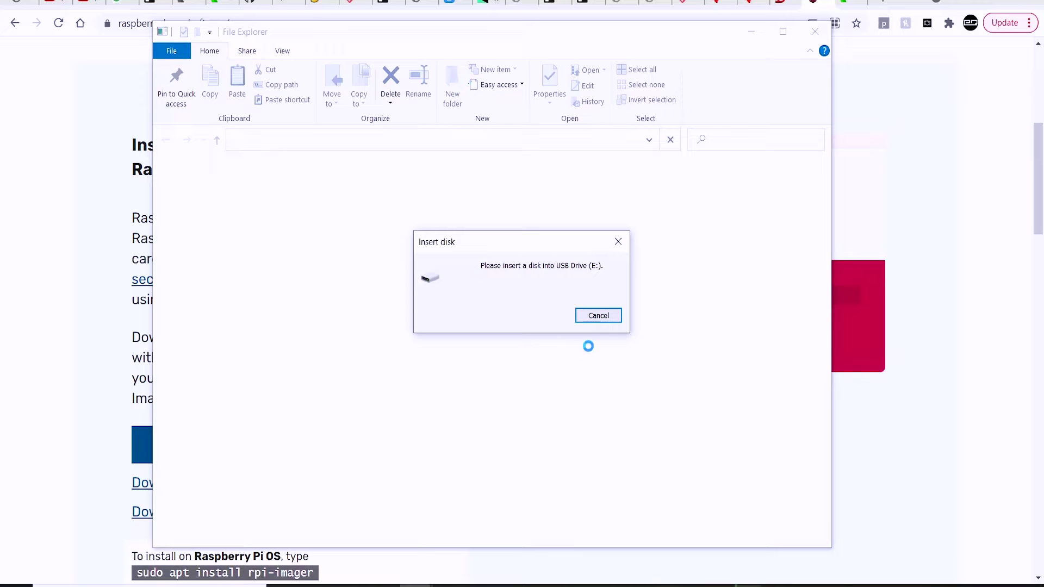
# Cancel the Insert disk prompt for USB Drive (E:) so writing continues.
pyautogui.click(598, 316)
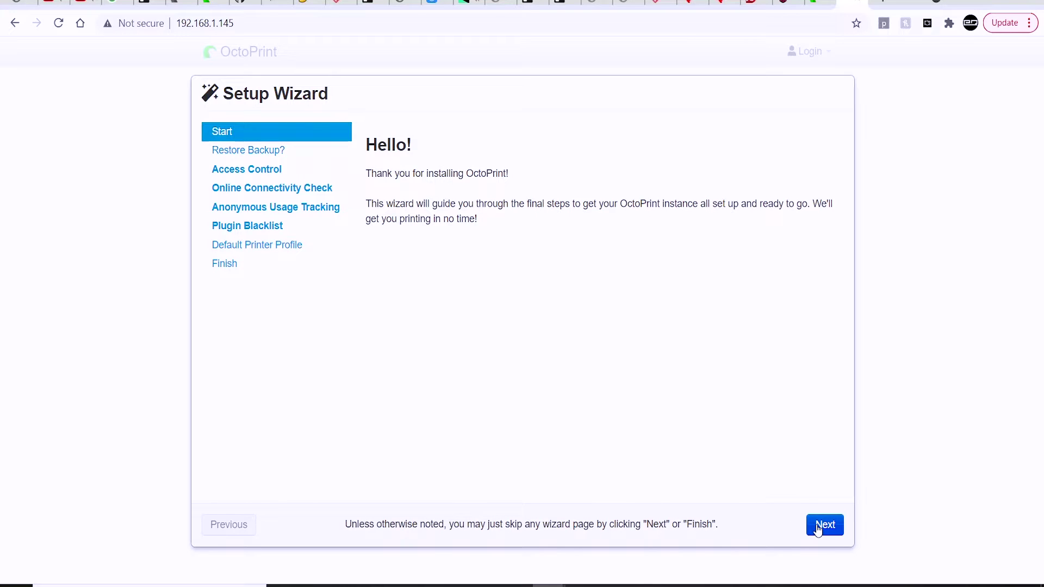
# Skip past the welcome and Restore Backup steps, then fill in the admin username and password.
pyautogui.click(257, 24)
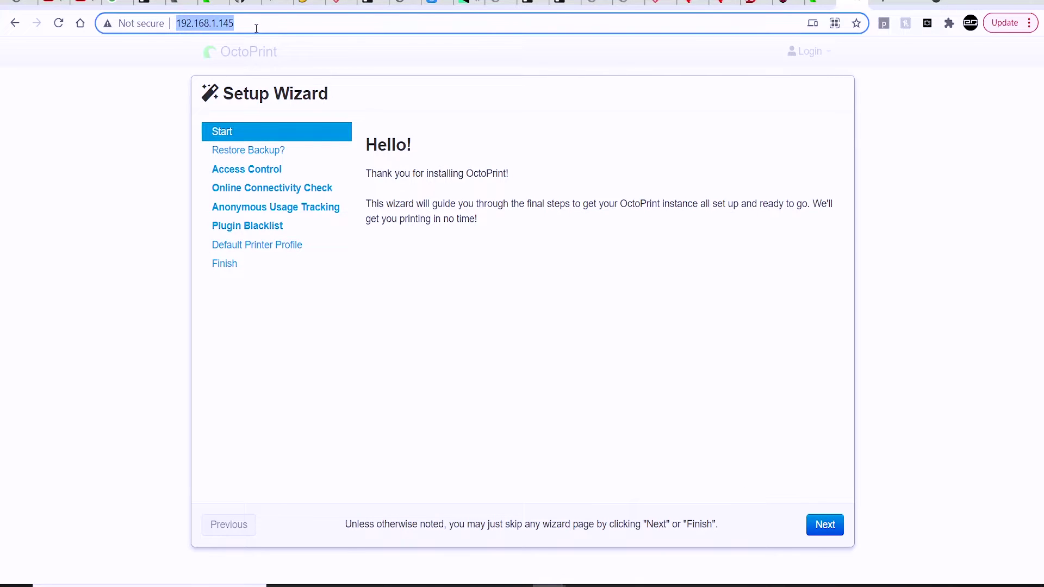
pyautogui.click(404, 281)
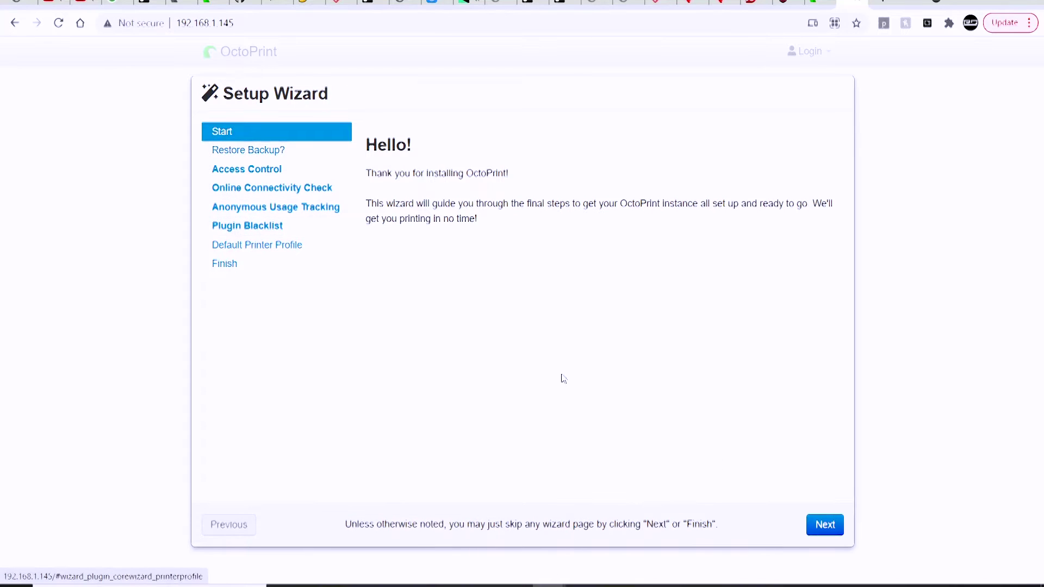
pyautogui.click(831, 530)
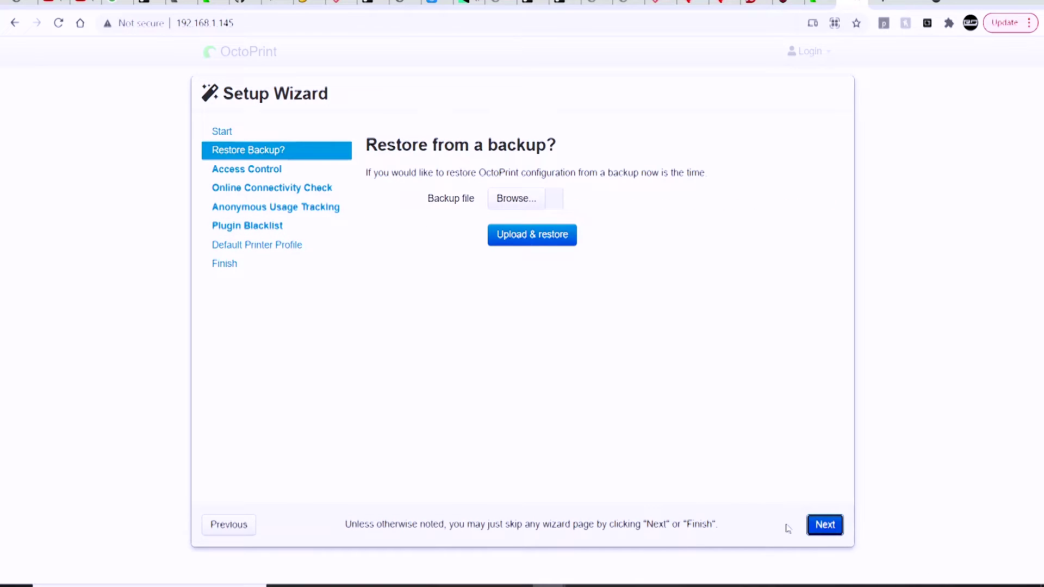
pyautogui.click(821, 528)
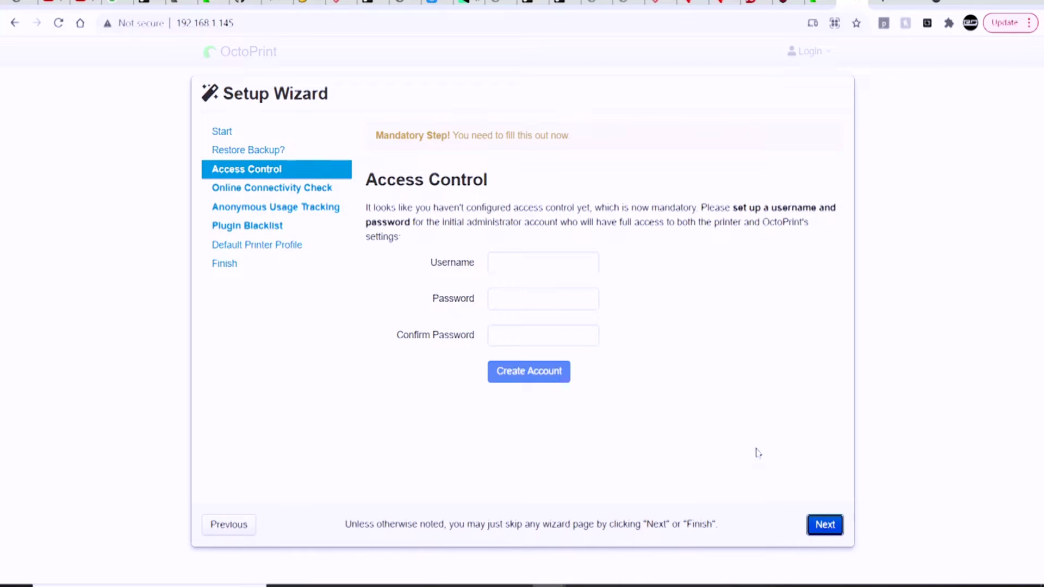
pyautogui.click(580, 266)
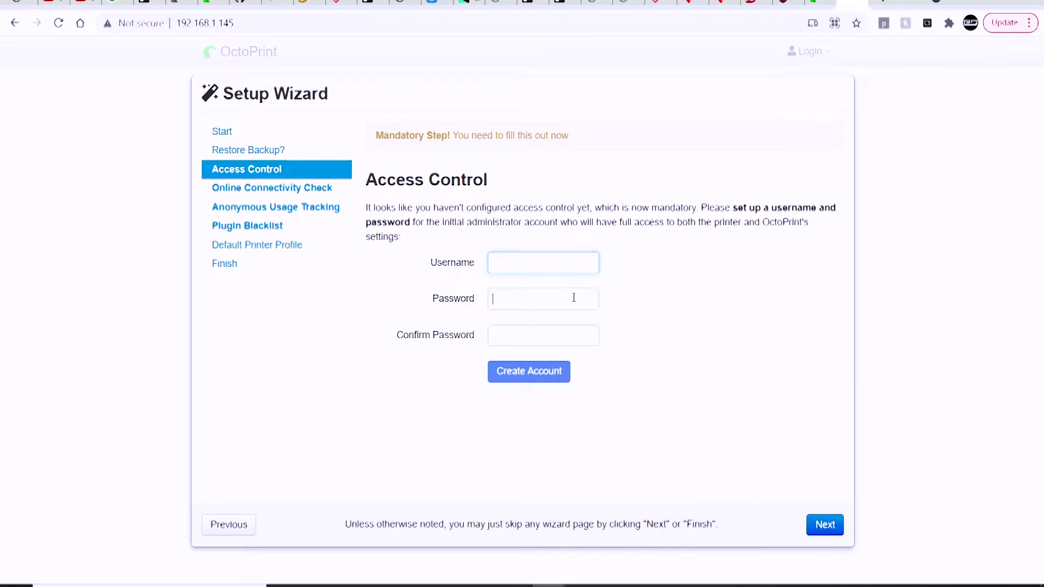
pyautogui.click(574, 342)
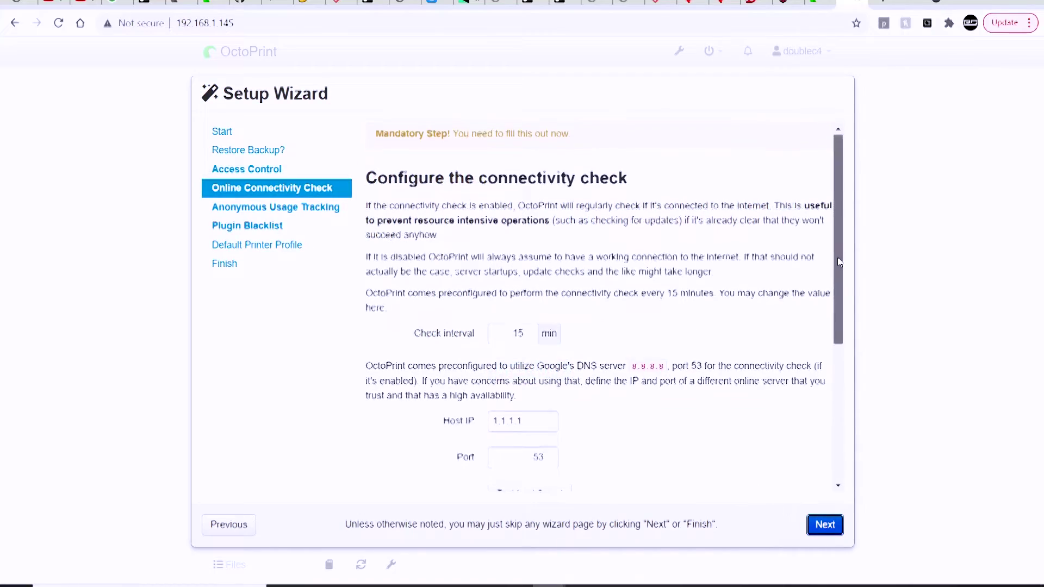
# Turn on the connectivity check with its default host and port, then continue.
pyautogui.scroll(-5, 828, 313)
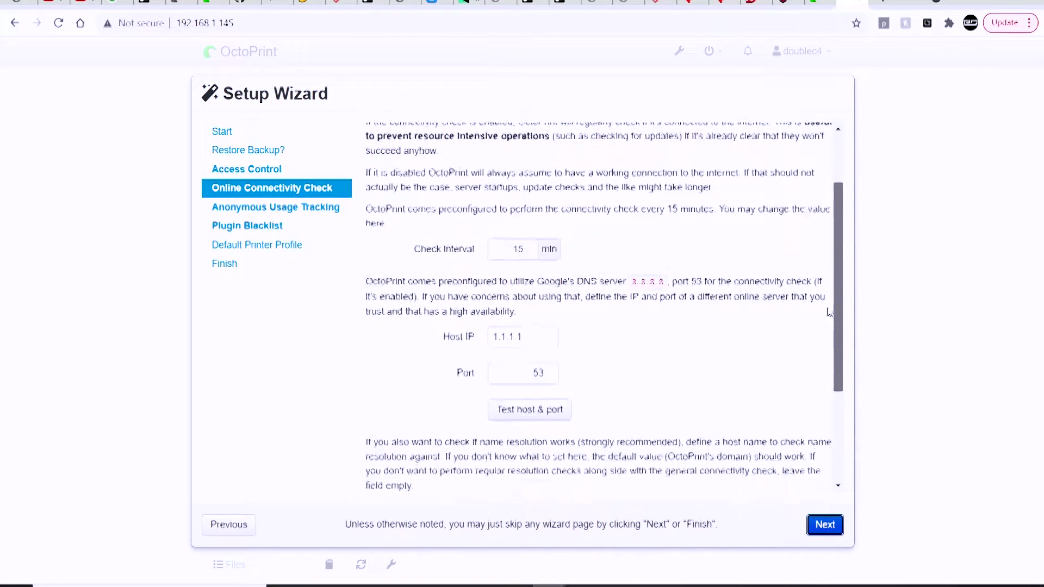
pyautogui.scroll(-3, 829, 313)
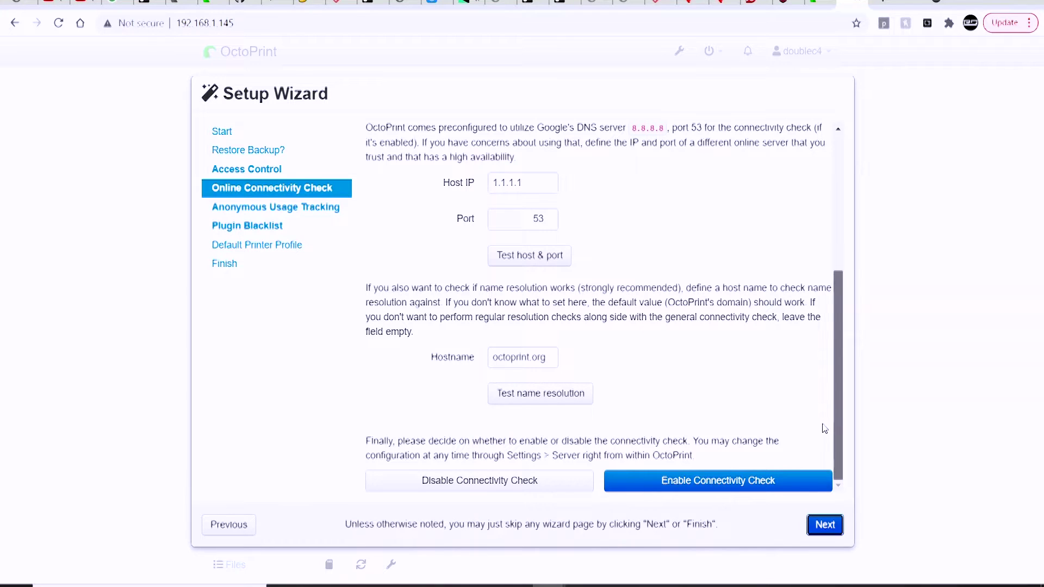
pyautogui.scroll(5, 824, 429)
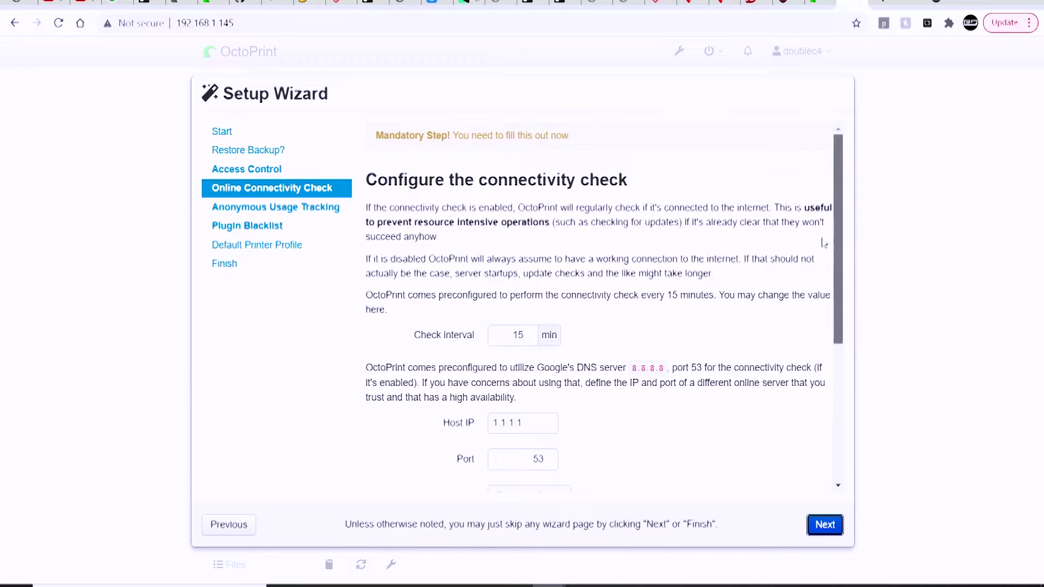
pyautogui.scroll(-5, 824, 243)
pyautogui.click(759, 472)
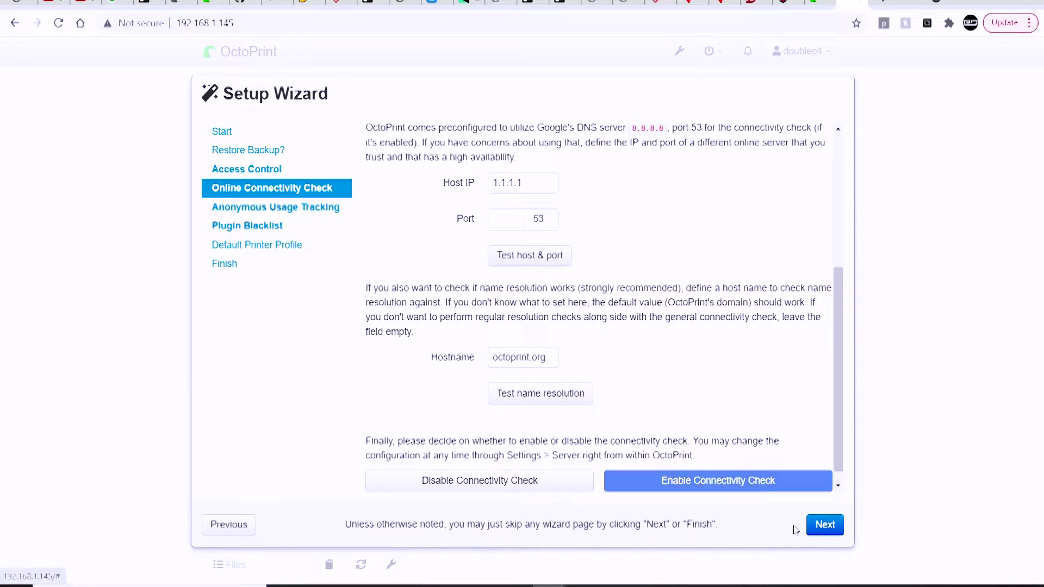
pyautogui.click(822, 524)
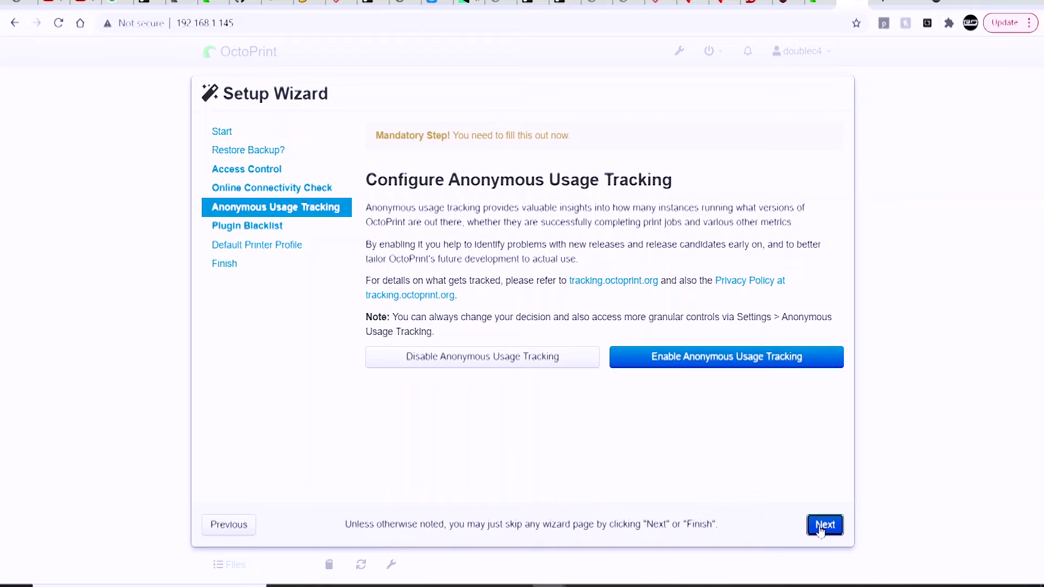
# Disable anonymous usage tracking and enable plugin blacklist processing after dismissing the reminder.
pyautogui.click(536, 362)
pyautogui.click(825, 529)
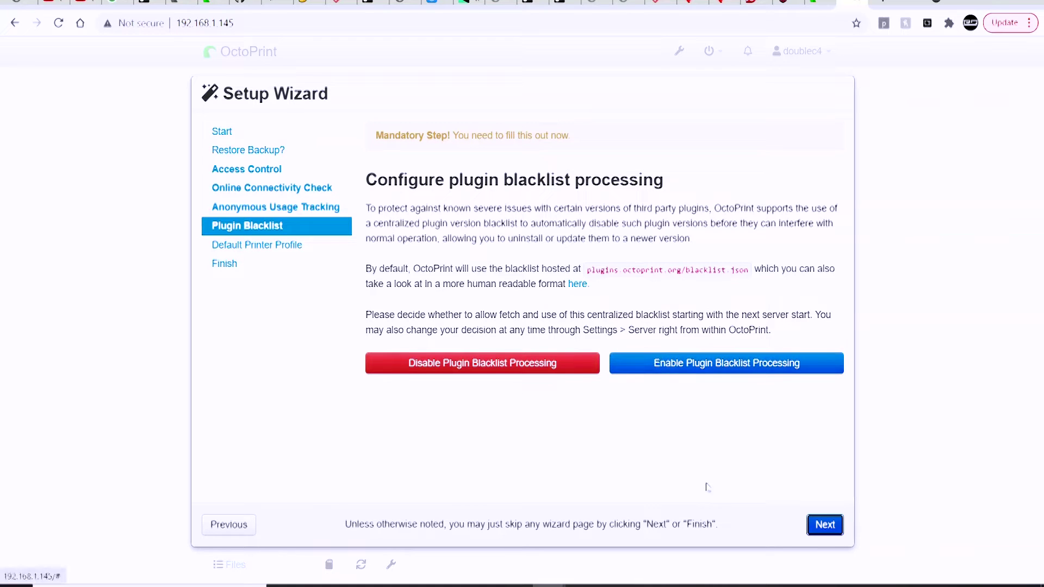
pyautogui.click(823, 525)
pyautogui.click(679, 373)
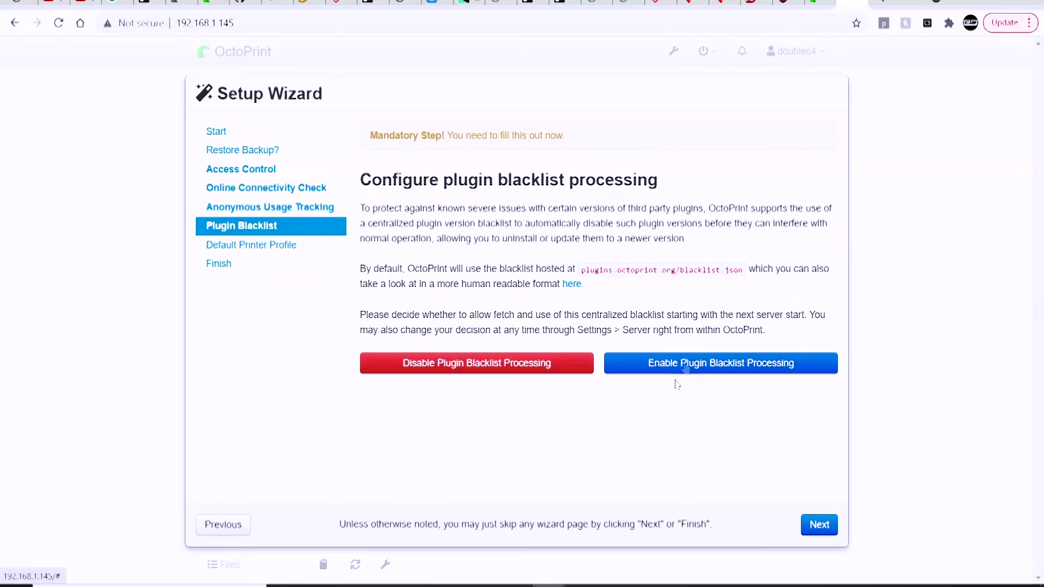
pyautogui.click(685, 366)
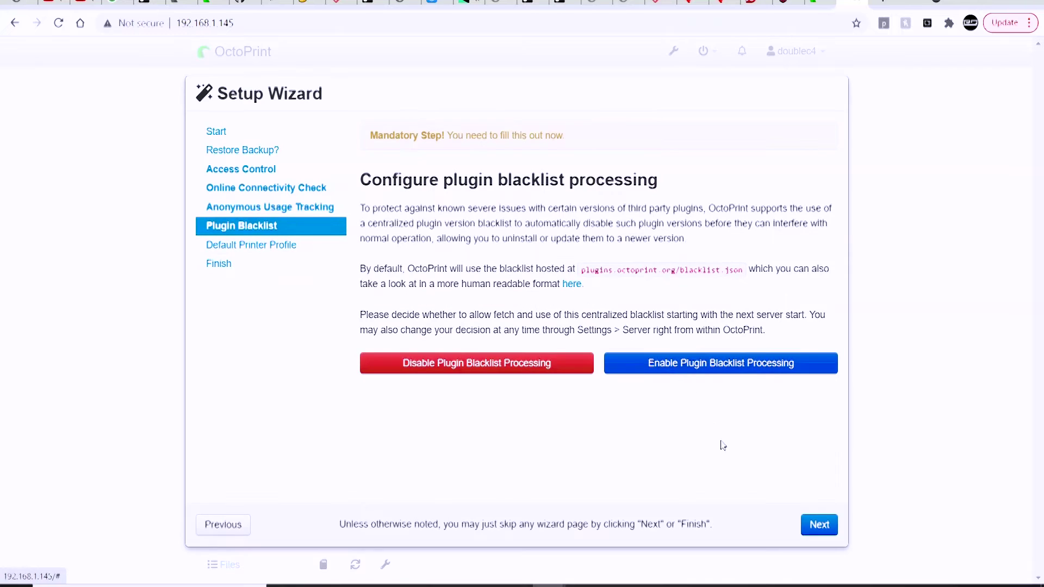
pyautogui.click(814, 527)
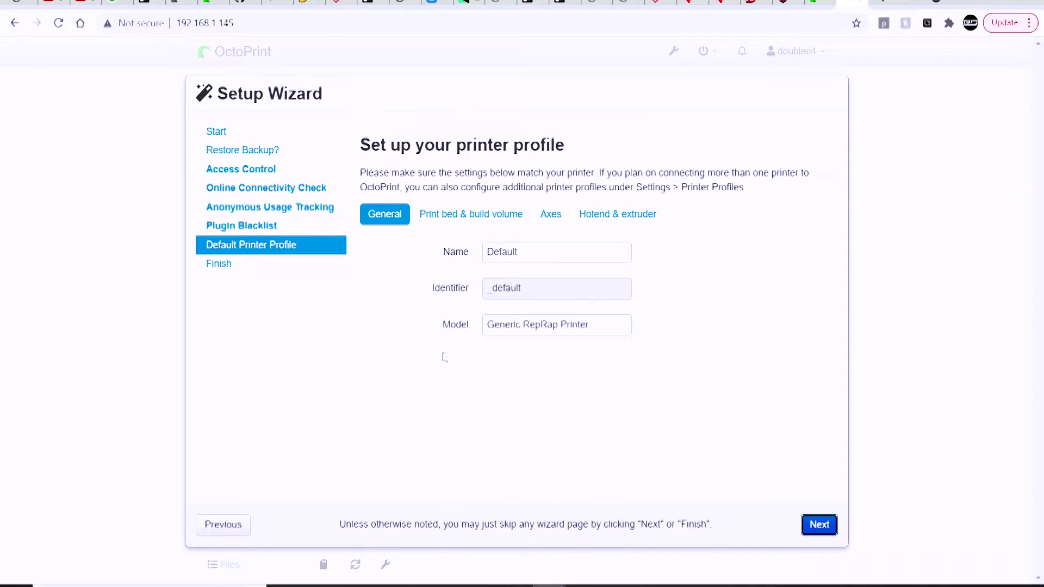
# Rename the printer profile from Default to 'CR-10 Smart'.
pyautogui.doubleClick(537, 252)
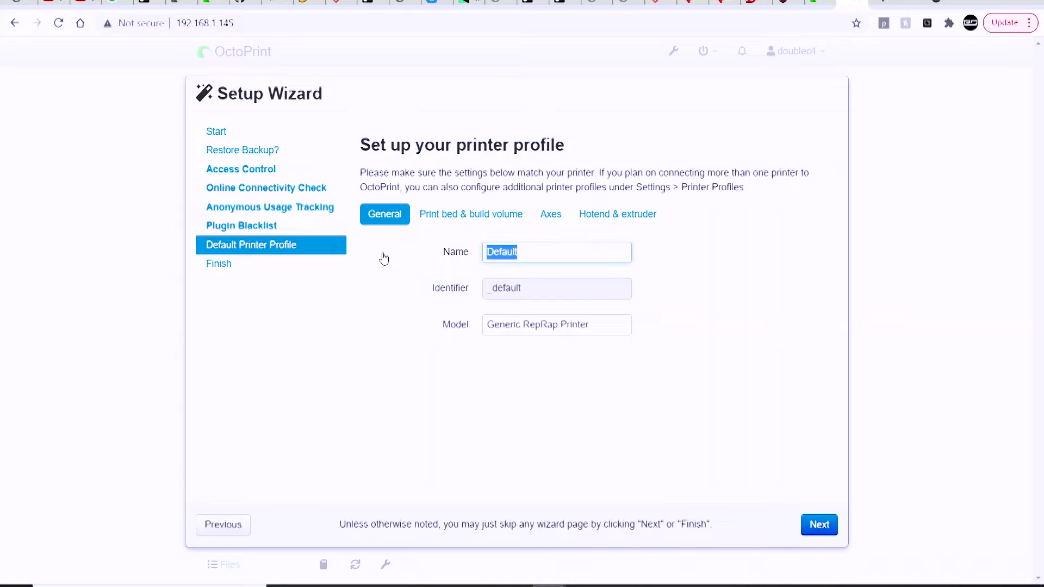
pyautogui.write('CR-10 Sma')
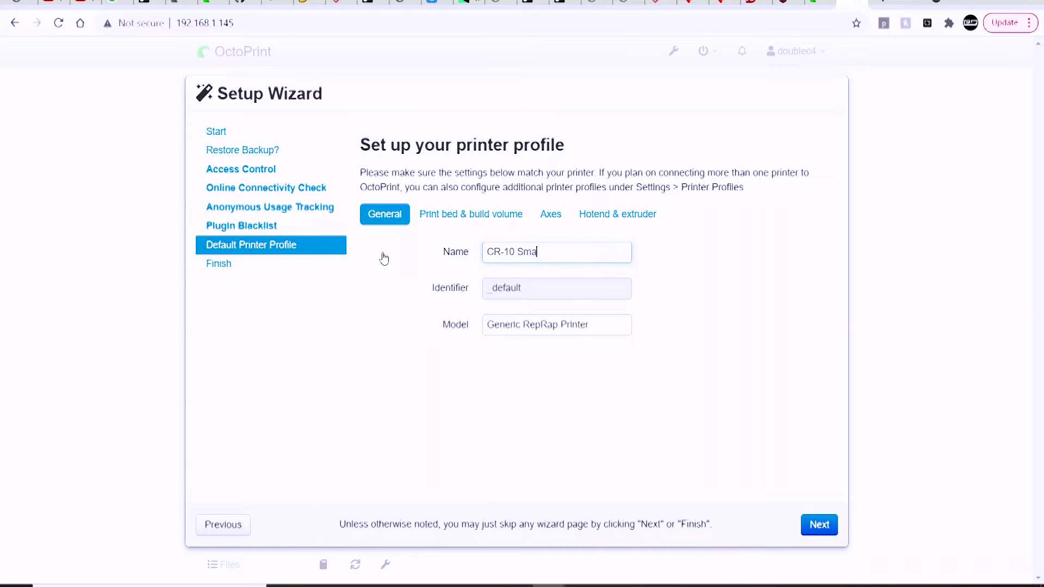
pyautogui.write('rt')
pyautogui.click(588, 324)
# Set the build volume to Width 300, Depth 300 and Height 400 mm.
pyautogui.click(450, 215)
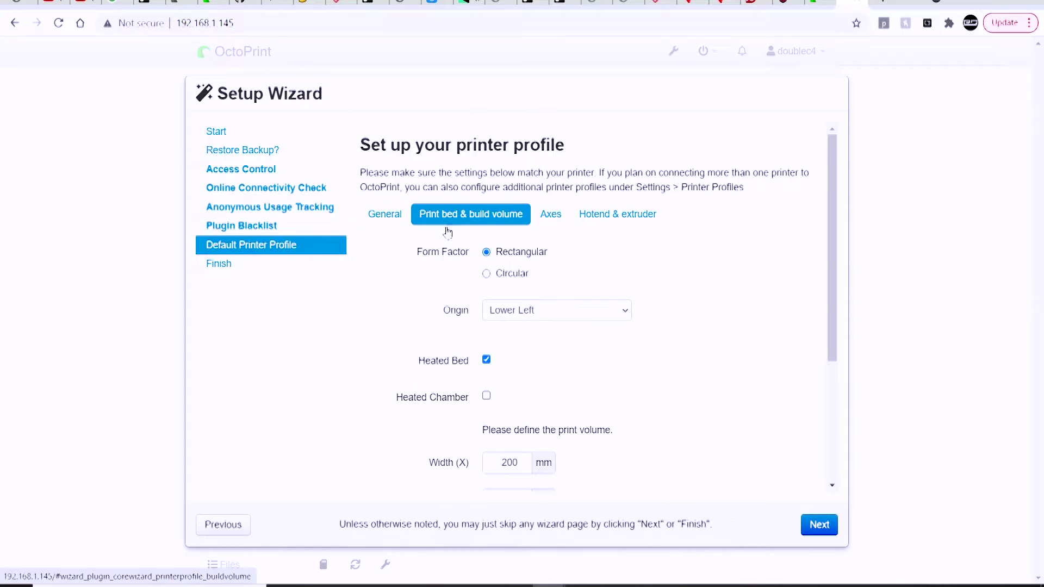
pyautogui.scroll(-2, 702, 316)
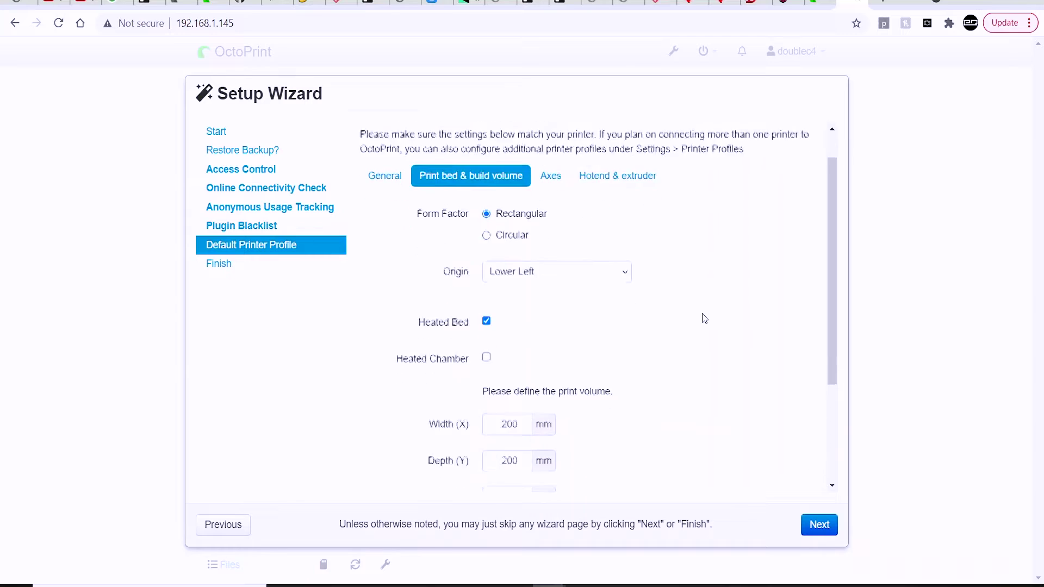
pyautogui.scroll(-1, 703, 318)
pyautogui.scroll(-1, 699, 319)
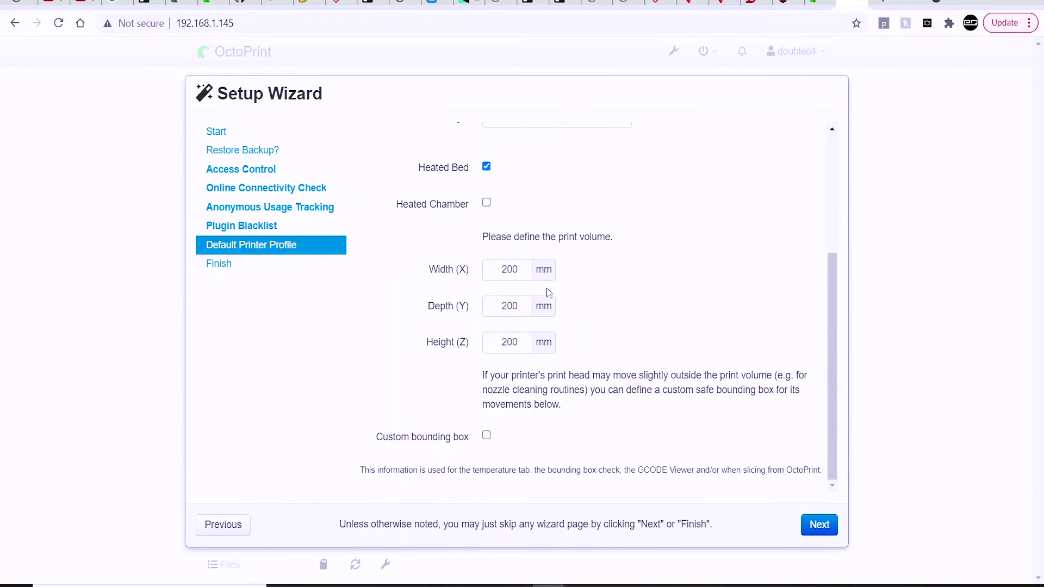
pyautogui.moveTo(503, 269); pyautogui.dragTo(514, 269)
pyautogui.write('30')
pyautogui.click(502, 307)
pyautogui.click(498, 341)
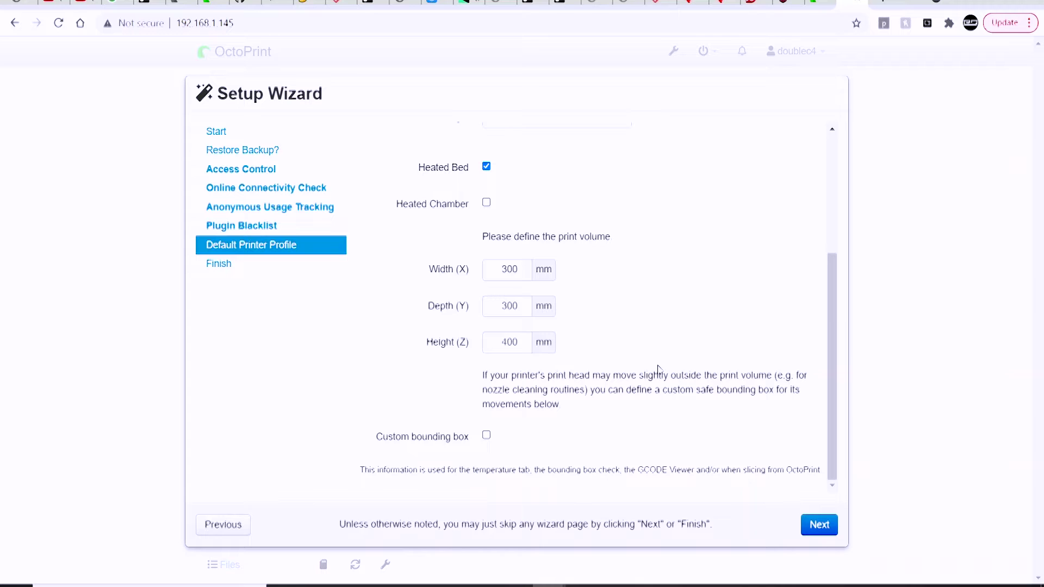
pyautogui.scroll(4, 658, 369)
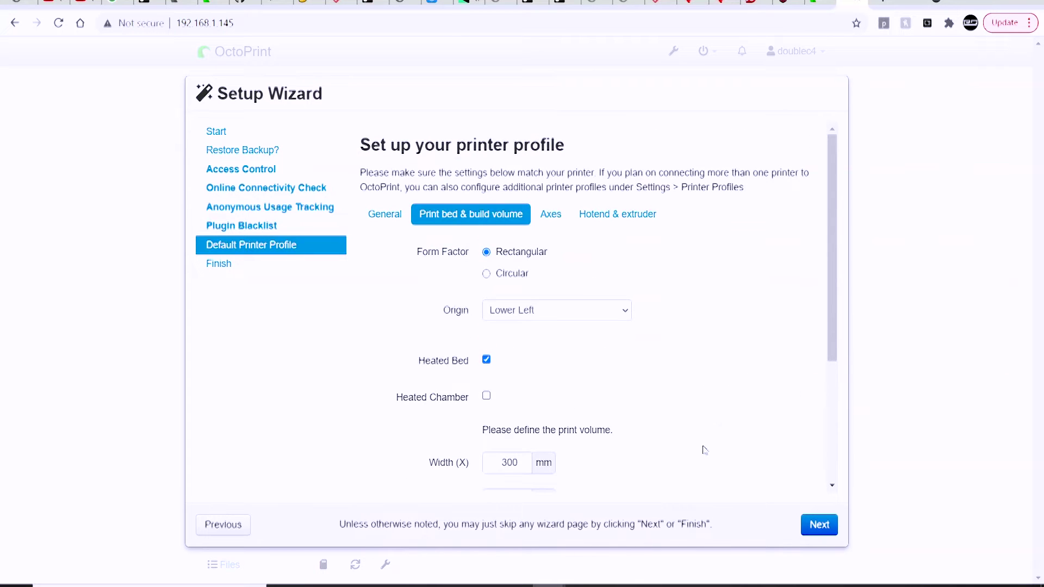
# Review the Axes and Hotend & extruder tabs, then advance to the All Done! page.
pyautogui.click(552, 218)
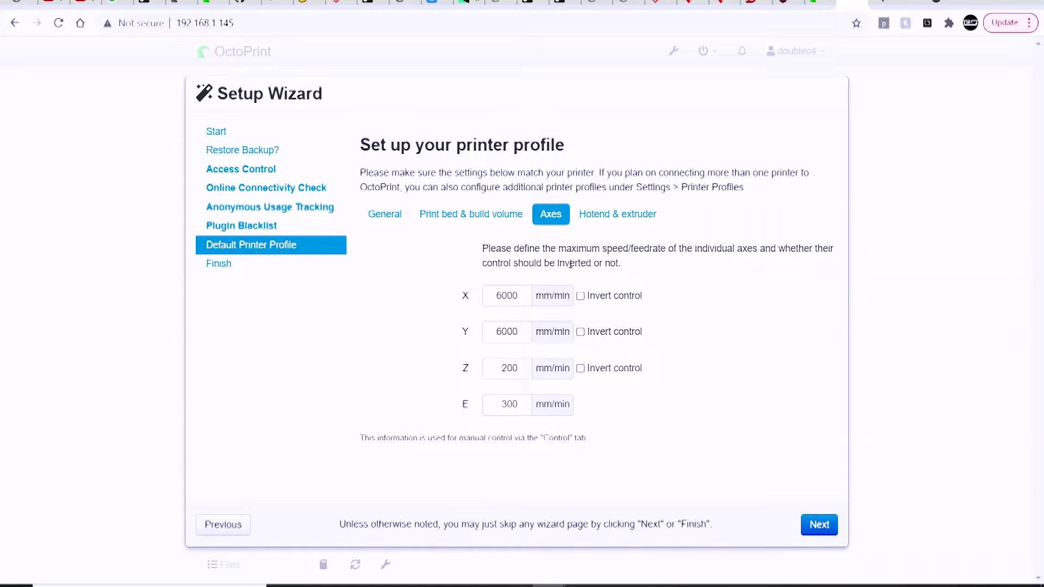
pyautogui.click(603, 223)
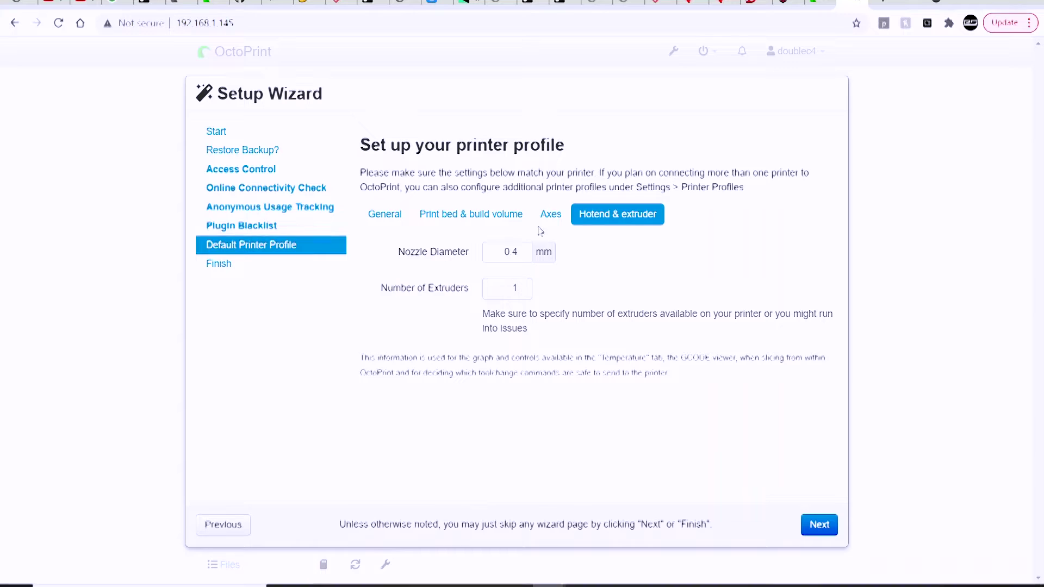
pyautogui.click(810, 524)
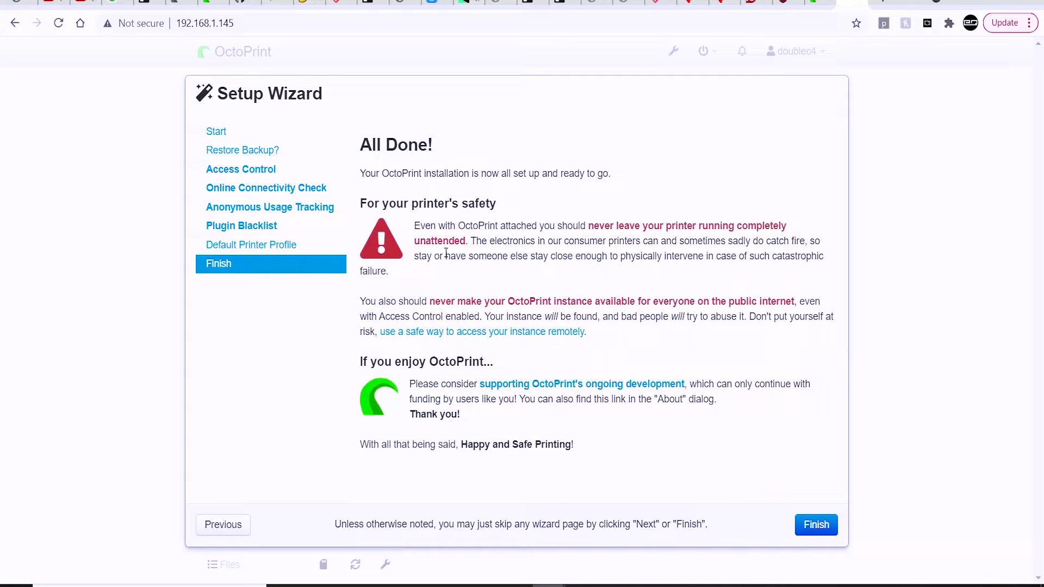
# Finish the setup wizard, update the Pi Support Plugin to 2021.10.28, and reload OctoPrint.
pyautogui.click(813, 526)
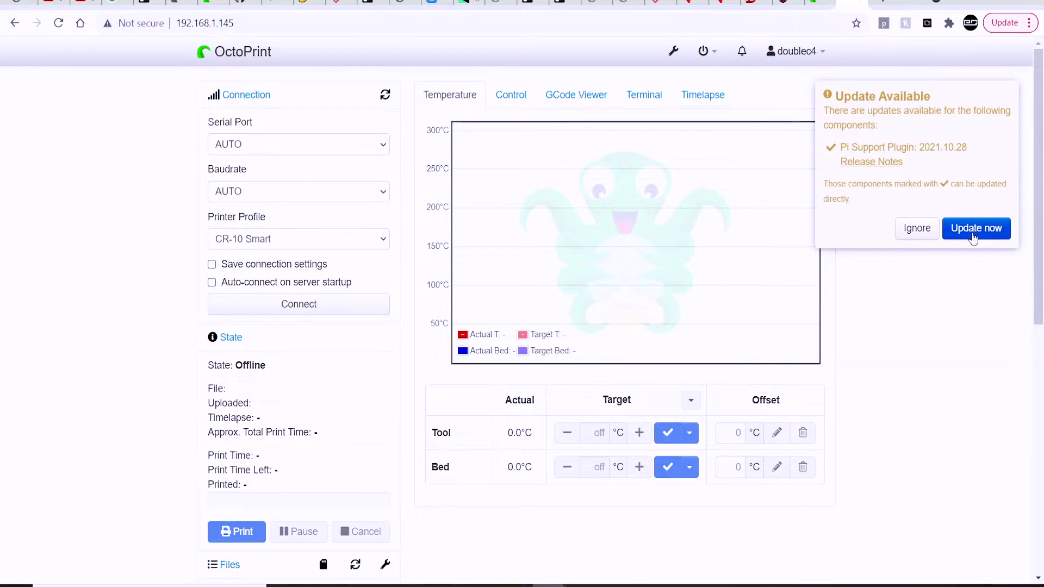
pyautogui.click(973, 238)
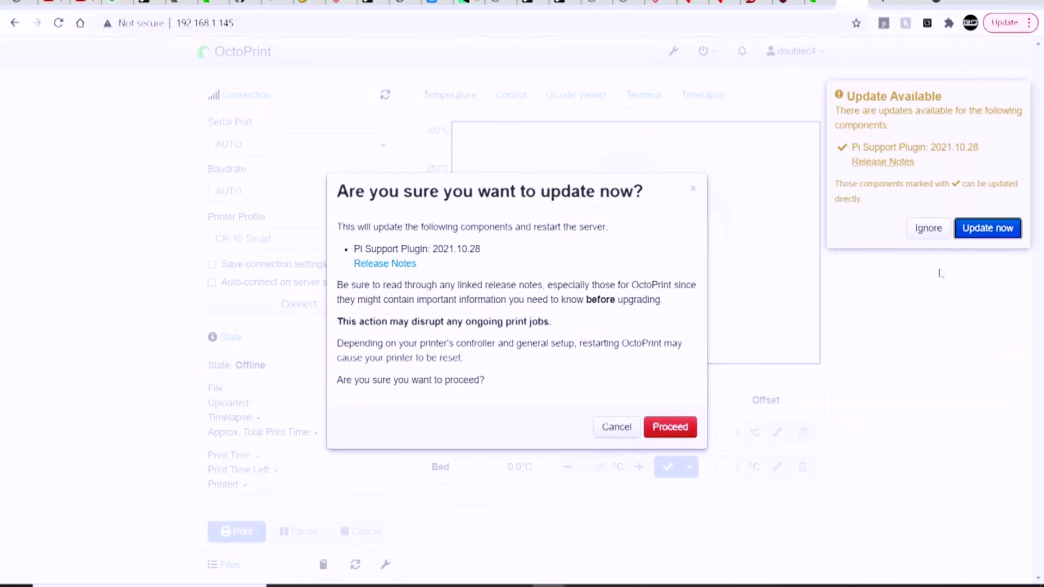
pyautogui.click(669, 428)
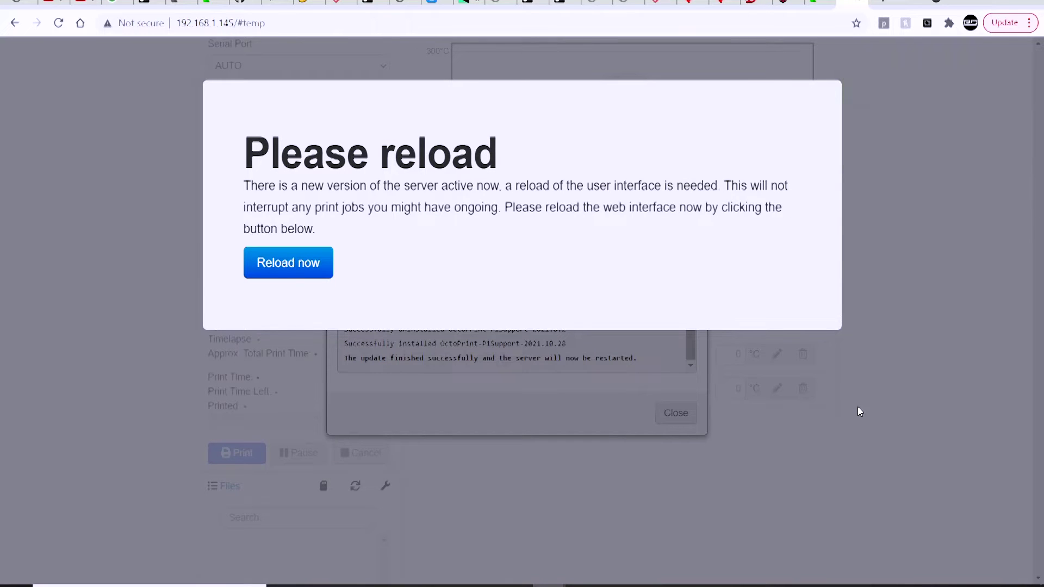
pyautogui.click(303, 272)
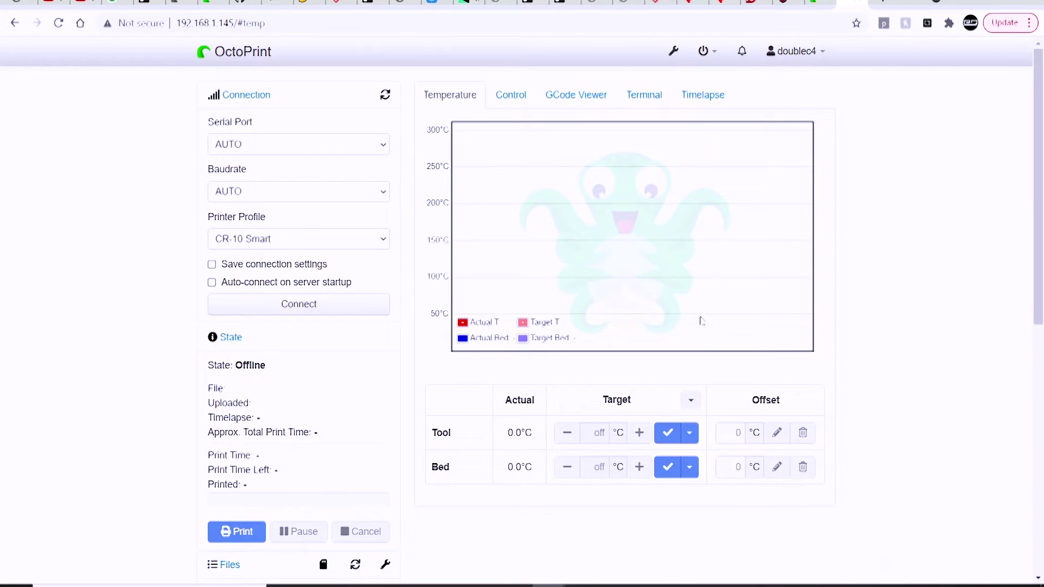
# Connect to the printer at 115200 baud with the connection settings saved.
pyautogui.click(259, 199)
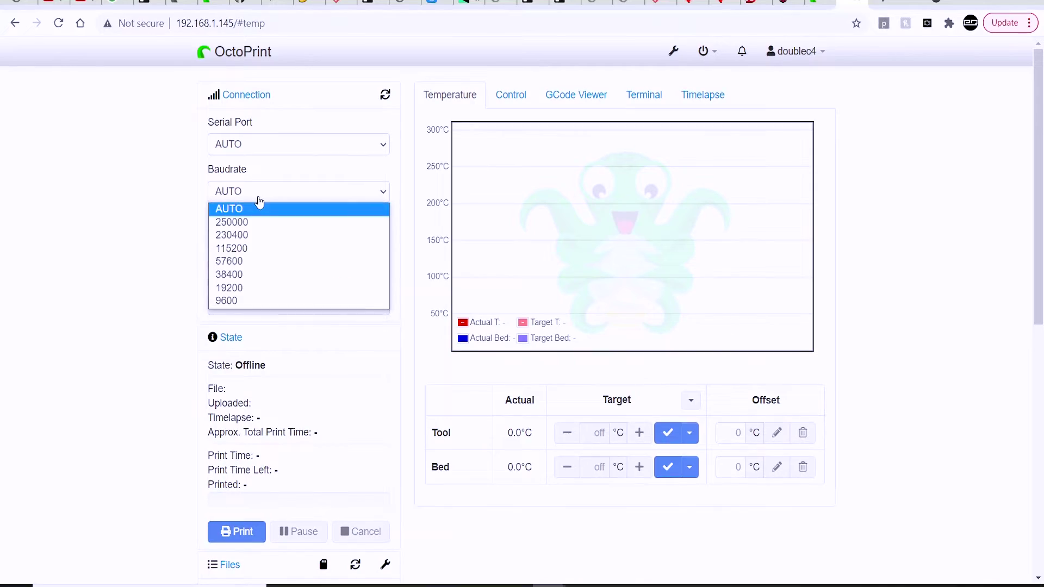
pyautogui.click(234, 248)
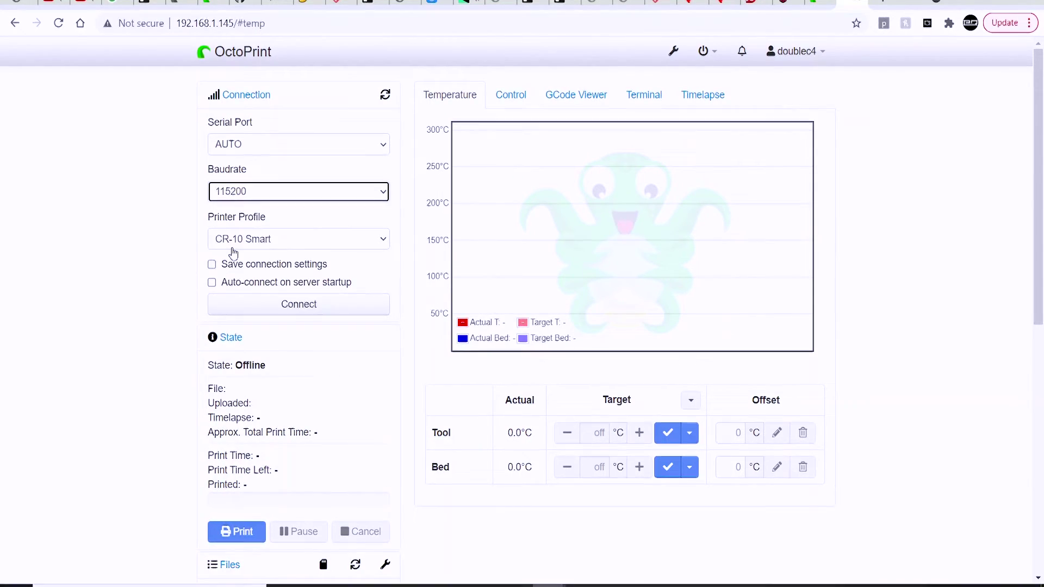
pyautogui.click(277, 267)
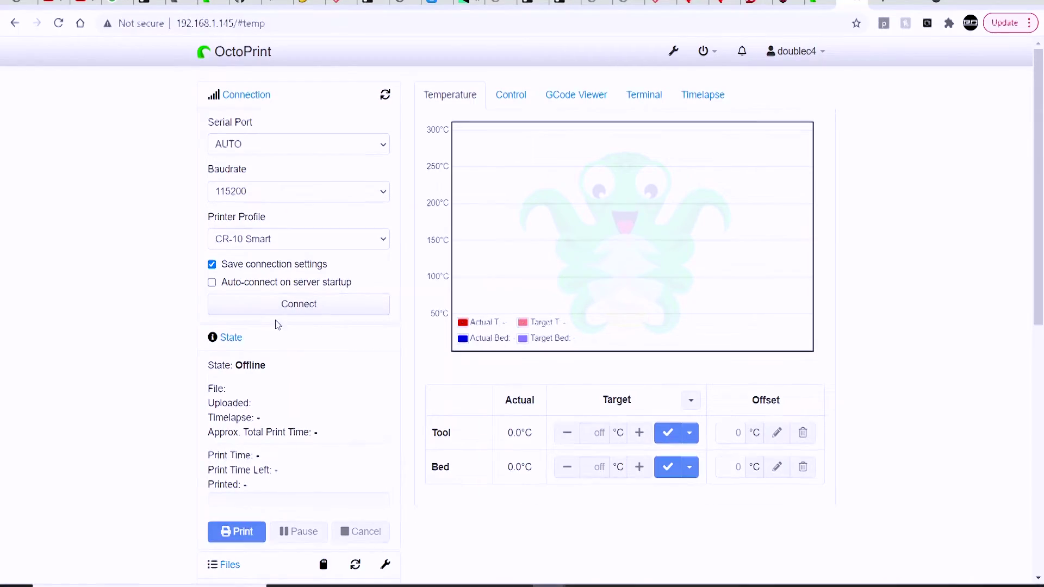
pyautogui.click(299, 306)
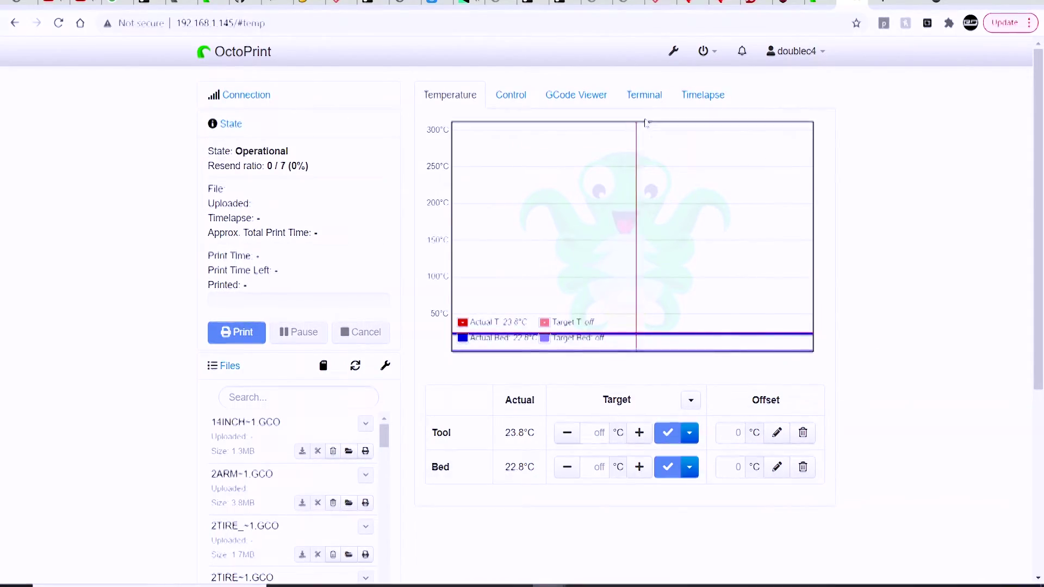
# Send M503 in the Terminal to list the printer's stored settings, then return to the Temperature graph.
pyautogui.click(652, 103)
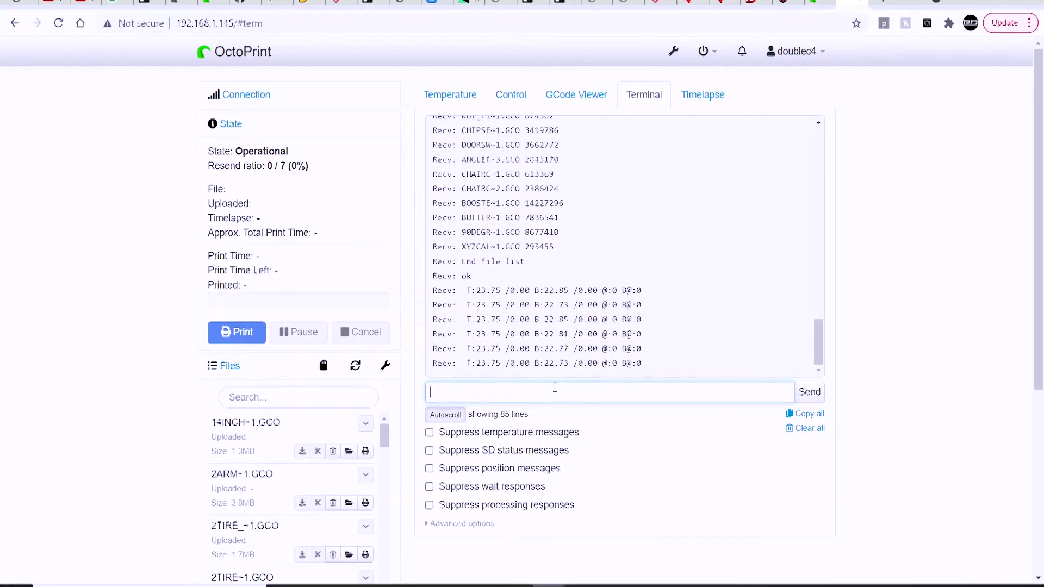
pyautogui.write('M503')
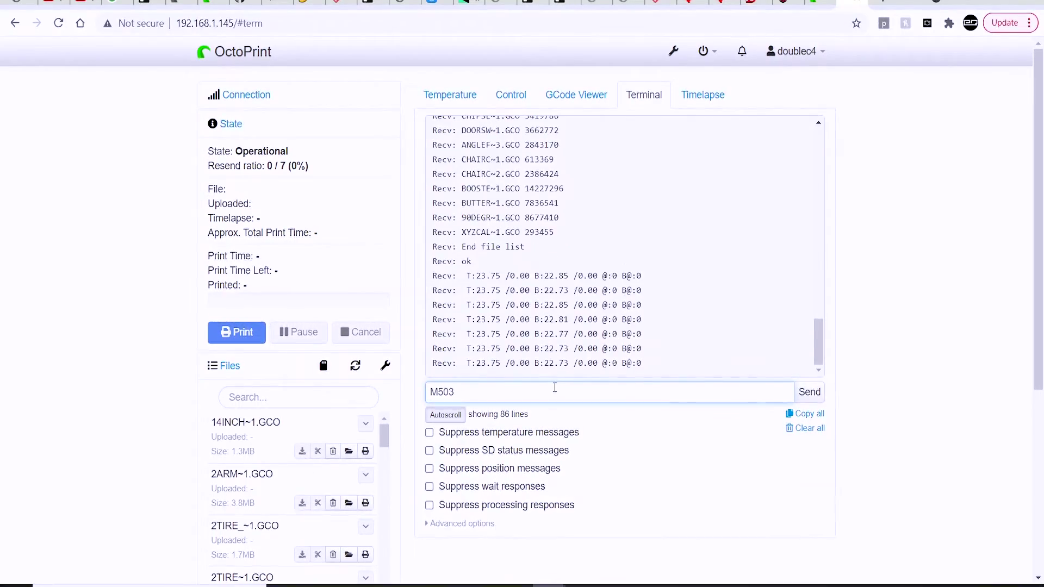
pyautogui.press('Return')
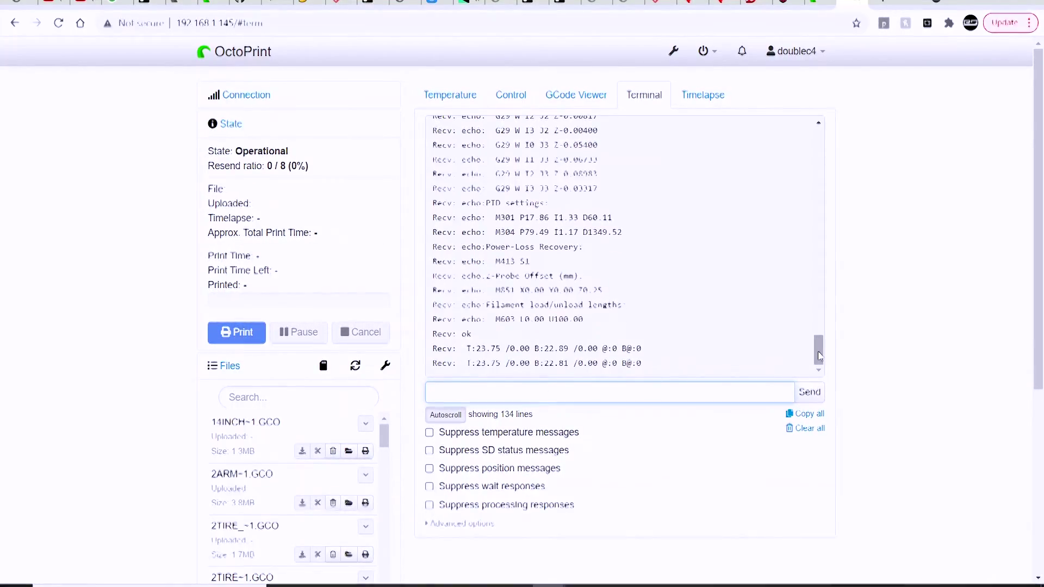
pyautogui.moveTo(823, 347); pyautogui.dragTo(832, 367)
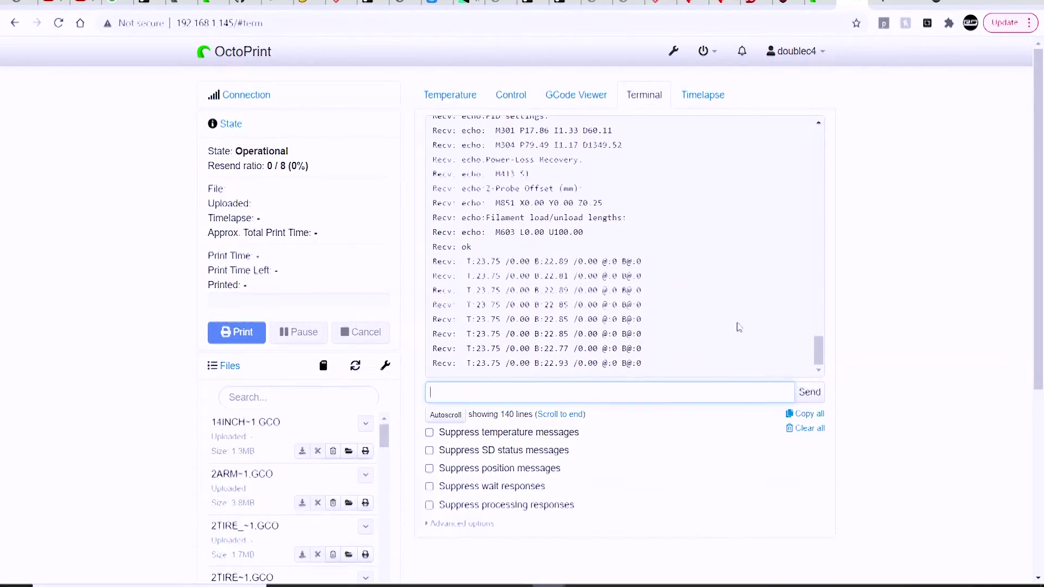
pyautogui.click(511, 96)
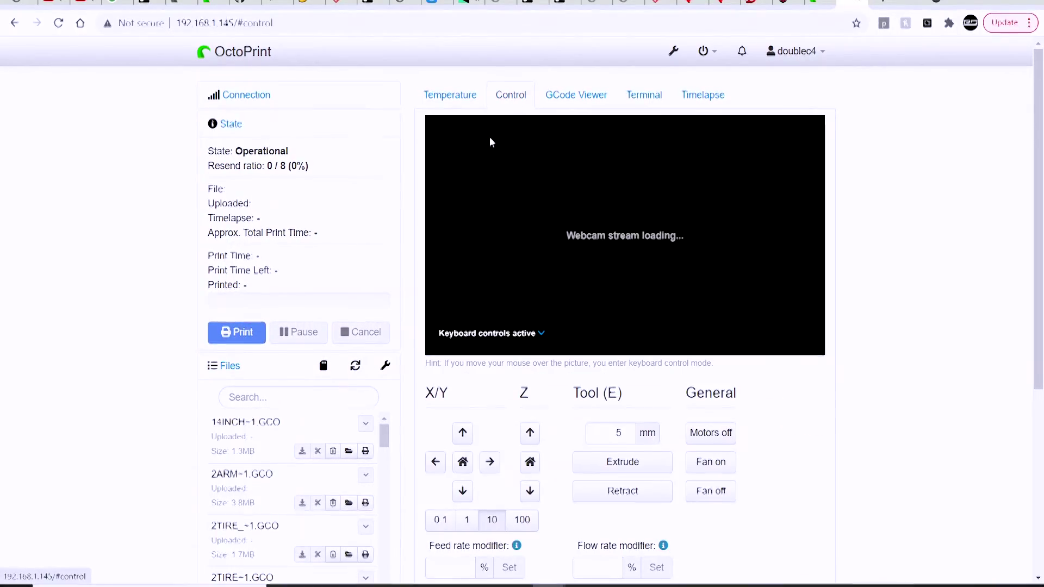
pyautogui.click(471, 100)
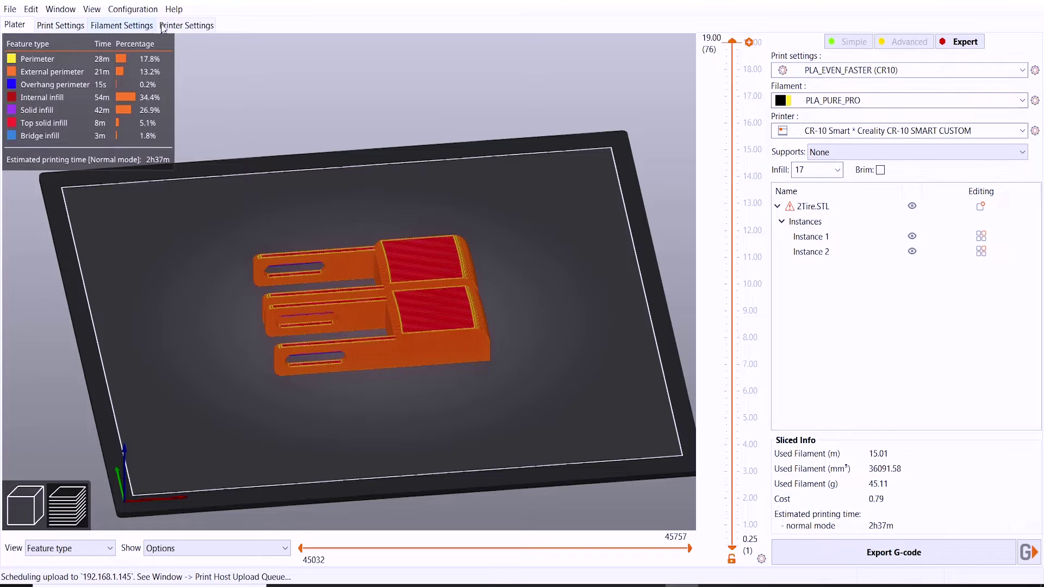
# Add the CR-10 Smart physical printer with OctoPrint host 192.168.1.145 from Network lookup.
pyautogui.click(180, 26)
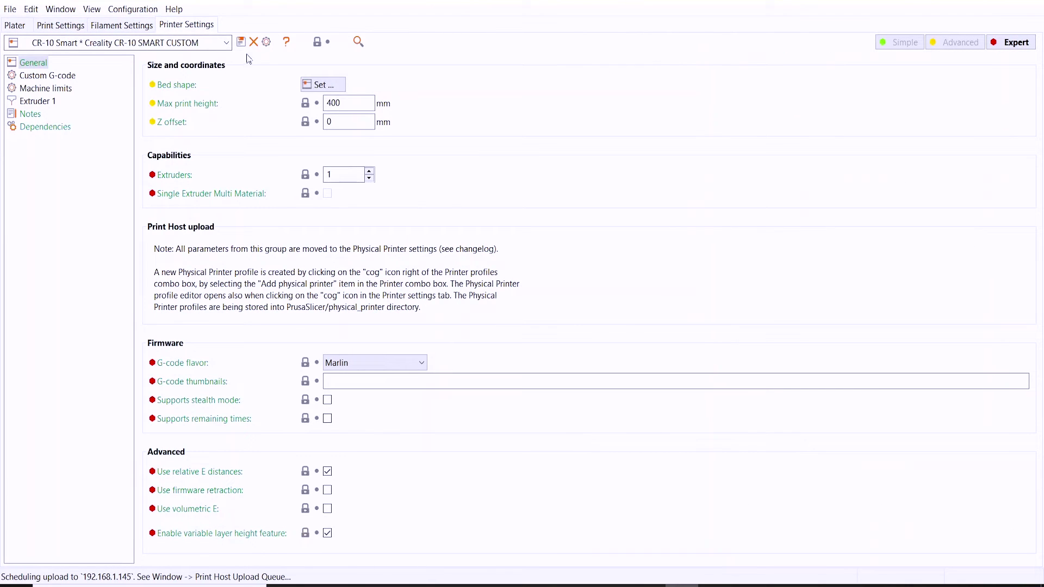
pyautogui.click(267, 43)
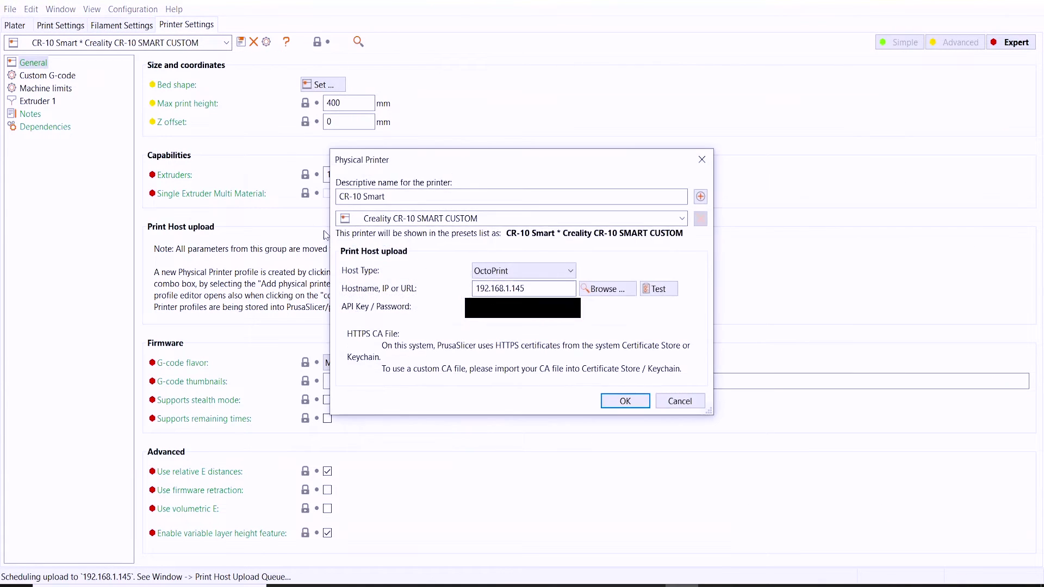
pyautogui.moveTo(386, 197); pyautogui.dragTo(327, 196)
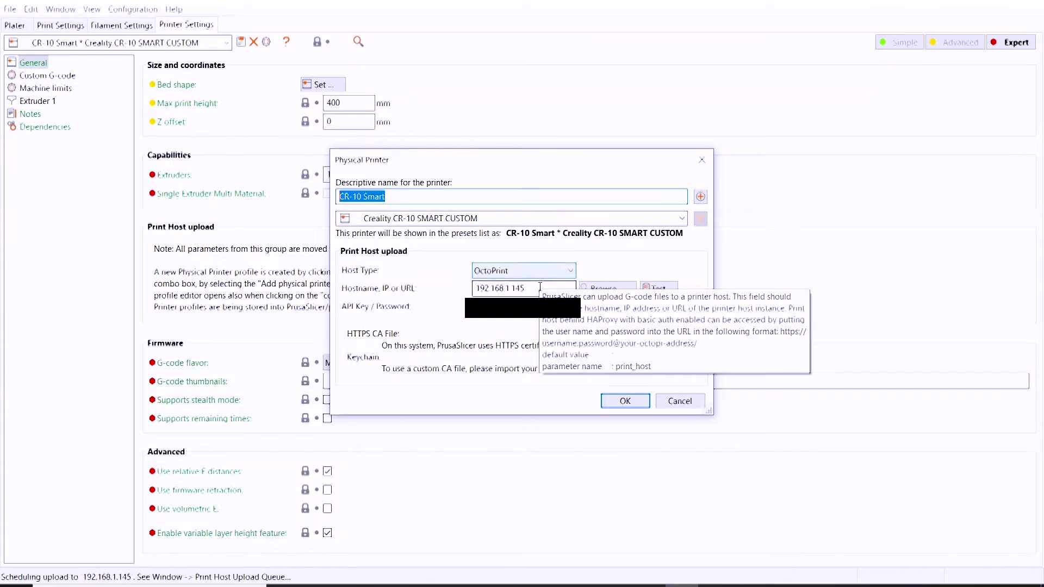
pyautogui.moveTo(544, 289); pyautogui.dragTo(460, 289)
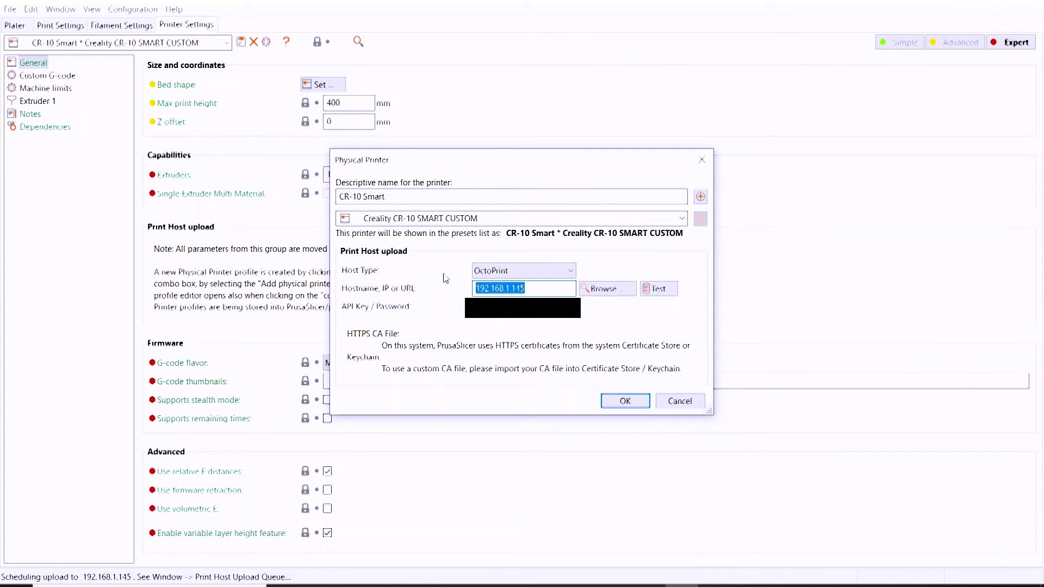
pyautogui.click(591, 288)
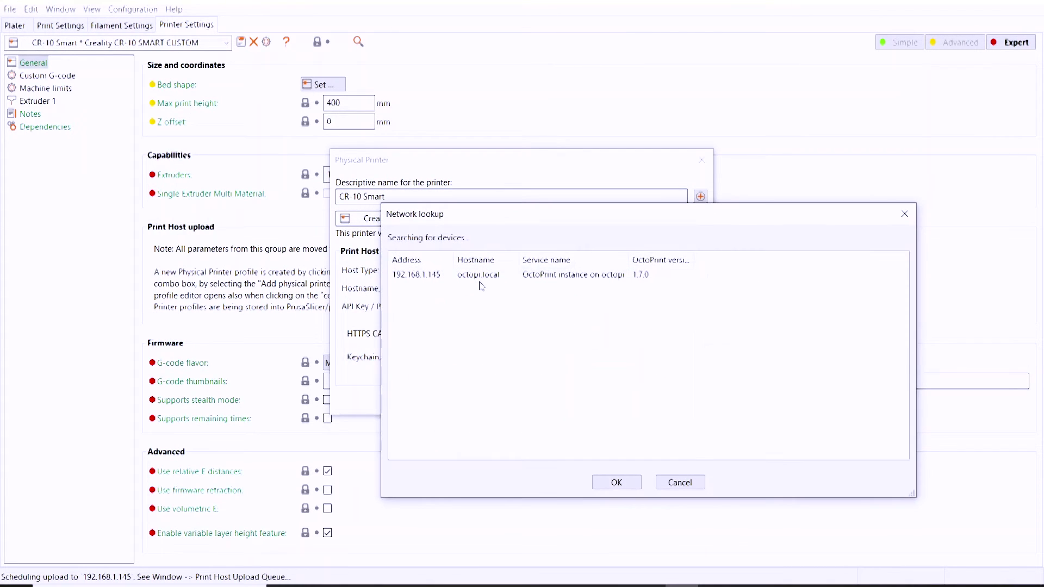
pyautogui.click(428, 274)
pyautogui.click(611, 483)
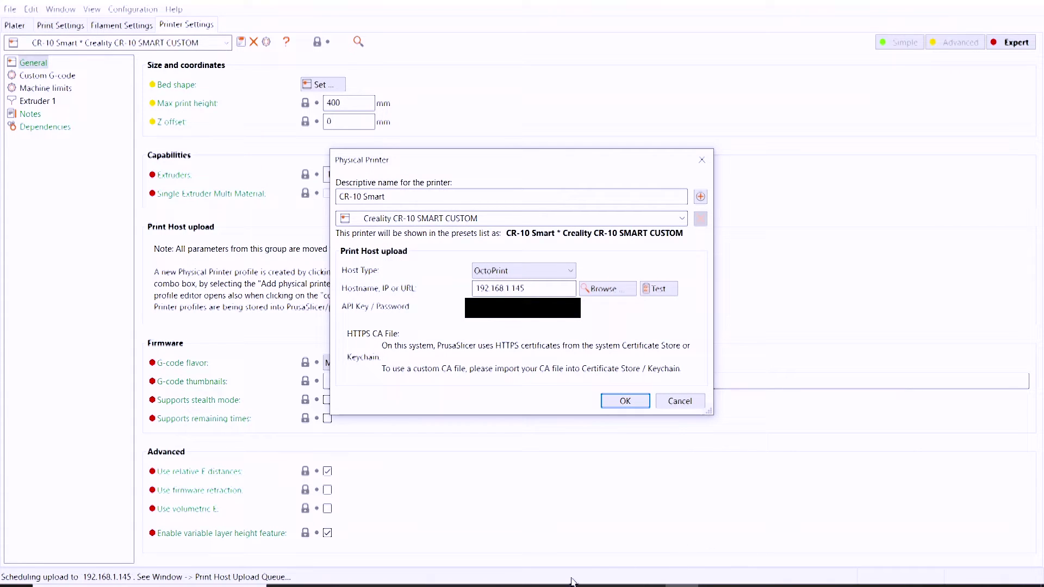
# Regenerate the OctoPrint user API key and paste it into PrusaSlicer's API key field.
pyautogui.moveTo(573, 581)
pyautogui.click(628, 555)
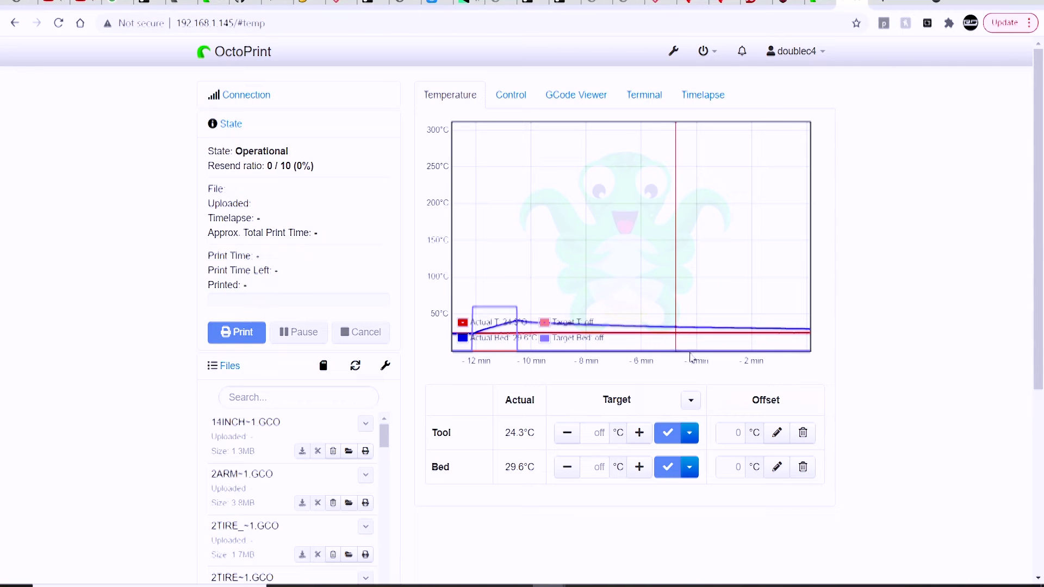
pyautogui.click(819, 51)
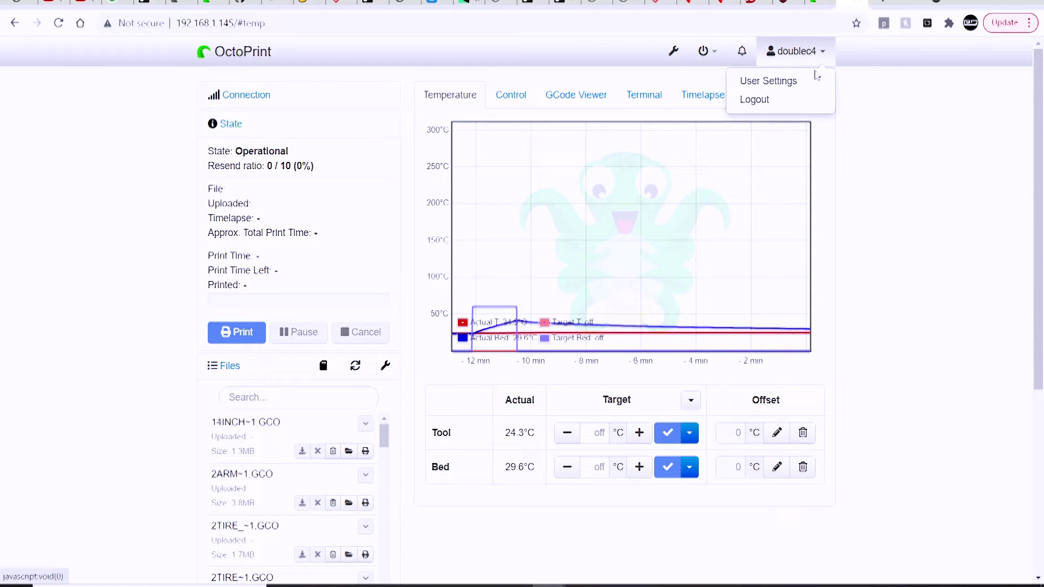
pyautogui.click(764, 81)
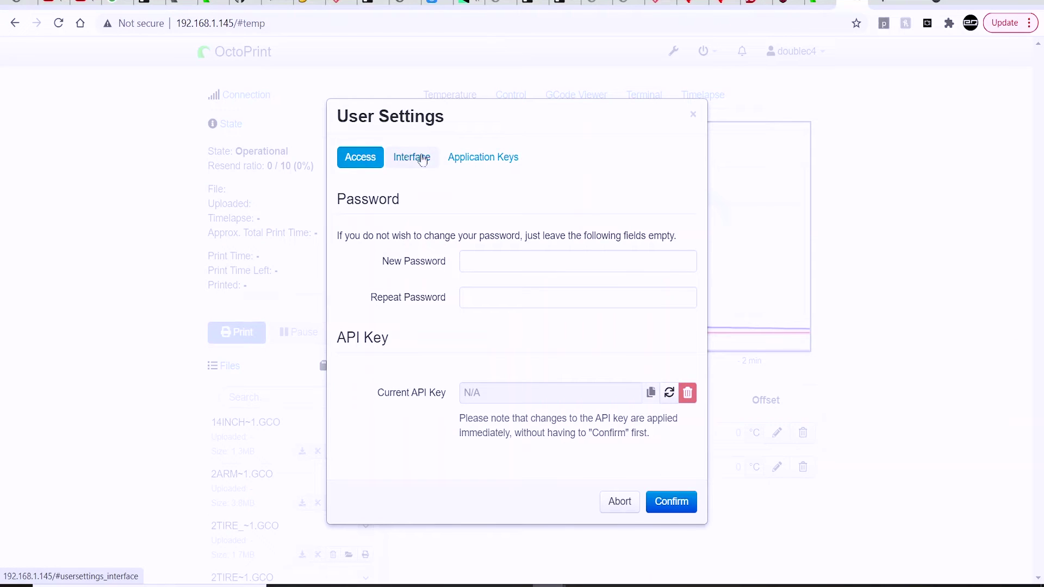
pyautogui.click(668, 392)
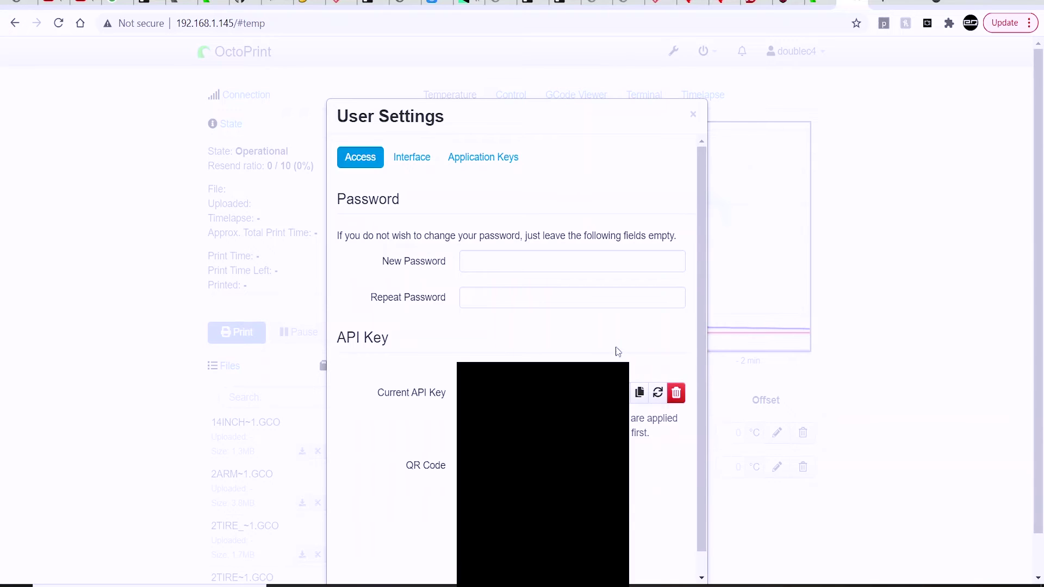
pyautogui.scroll(-1, 613, 349)
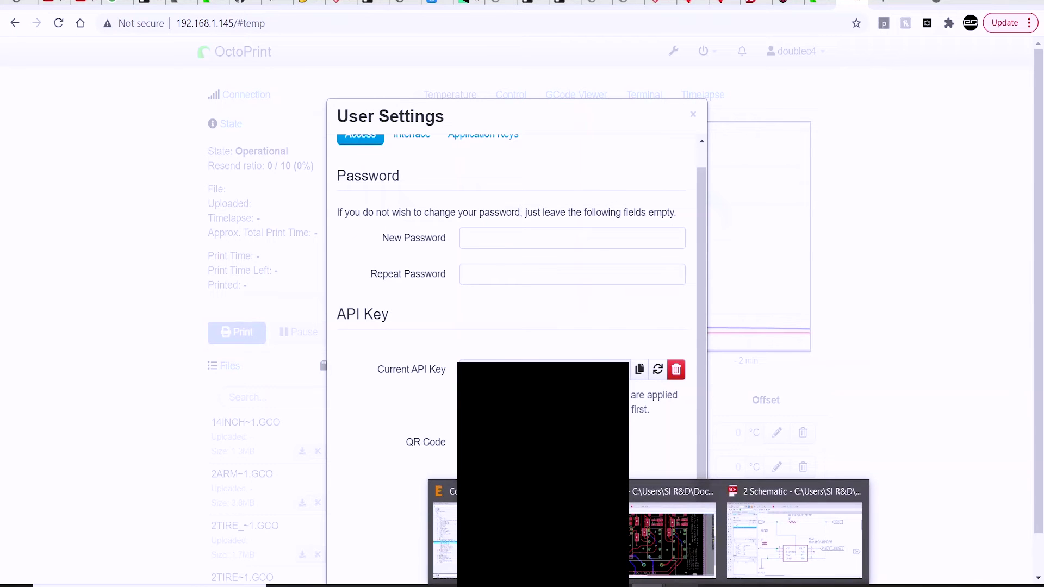
pyautogui.click(681, 585)
pyautogui.hotkey('ctrl', 'v')
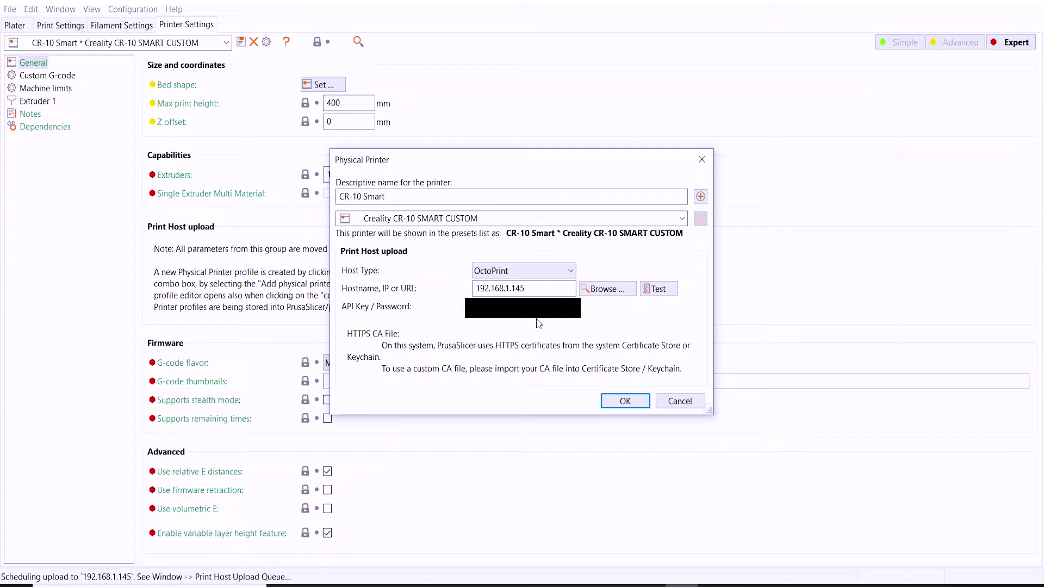
# Save the OctoPrint printer and upload the G-code as PLAPURE_2Tire.gcode, starting the print after upload.
pyautogui.click(608, 394)
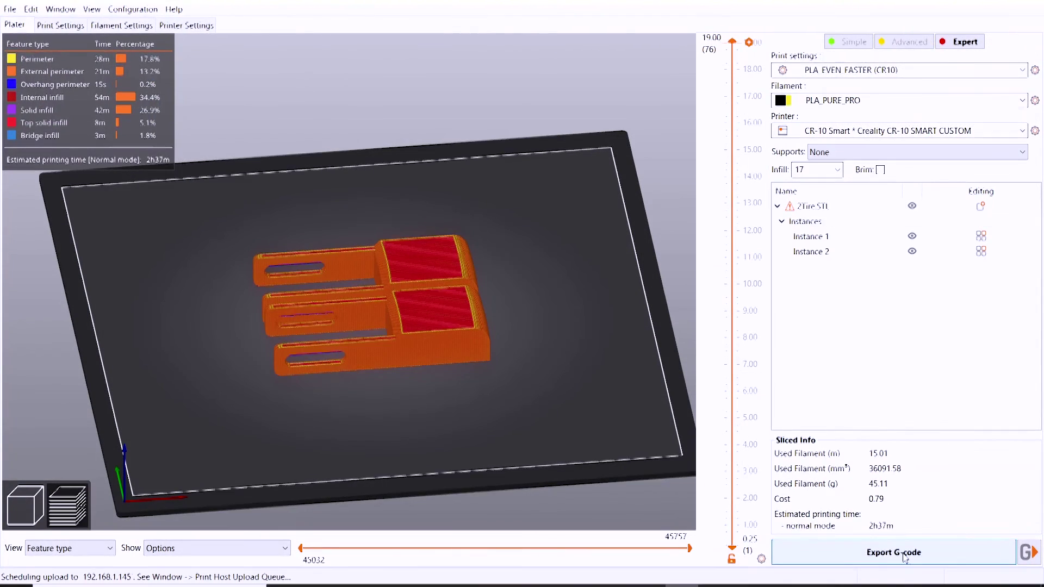
pyautogui.click(1028, 553)
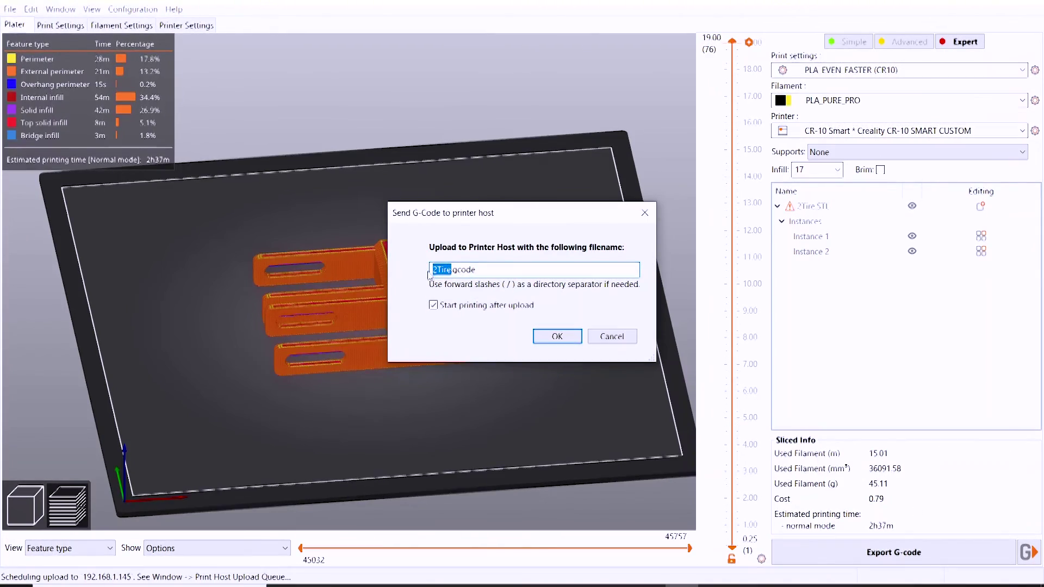
pyautogui.write('PLA_Tire')
pyautogui.write('PURE')
pyautogui.press('Right')
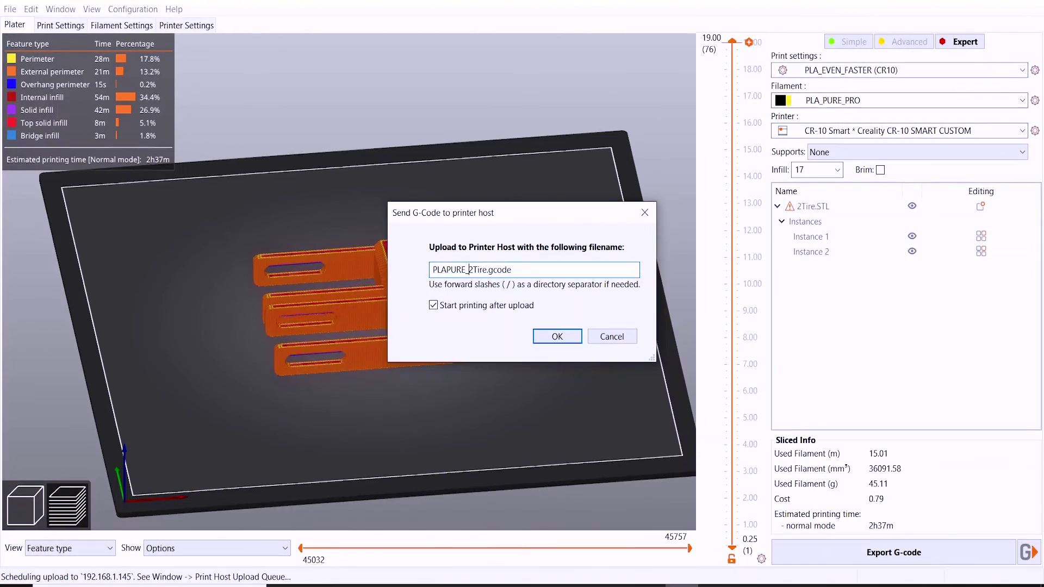
pyautogui.write('2')
pyautogui.click(557, 336)
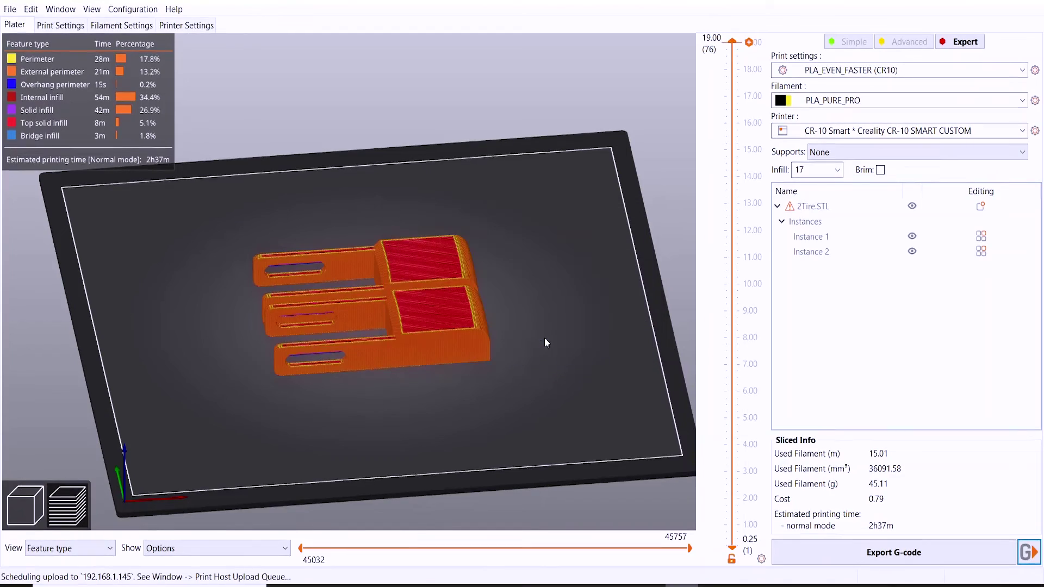